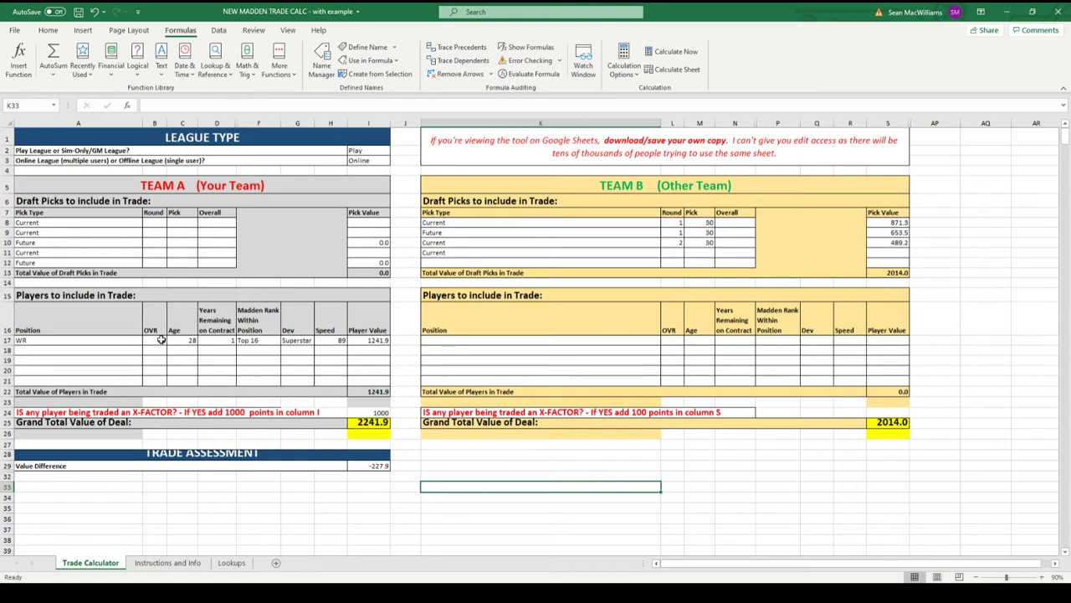
- Examine Team A's first draft pick row and the wide receiver's position, OVR and age entries
left_click(160, 340)
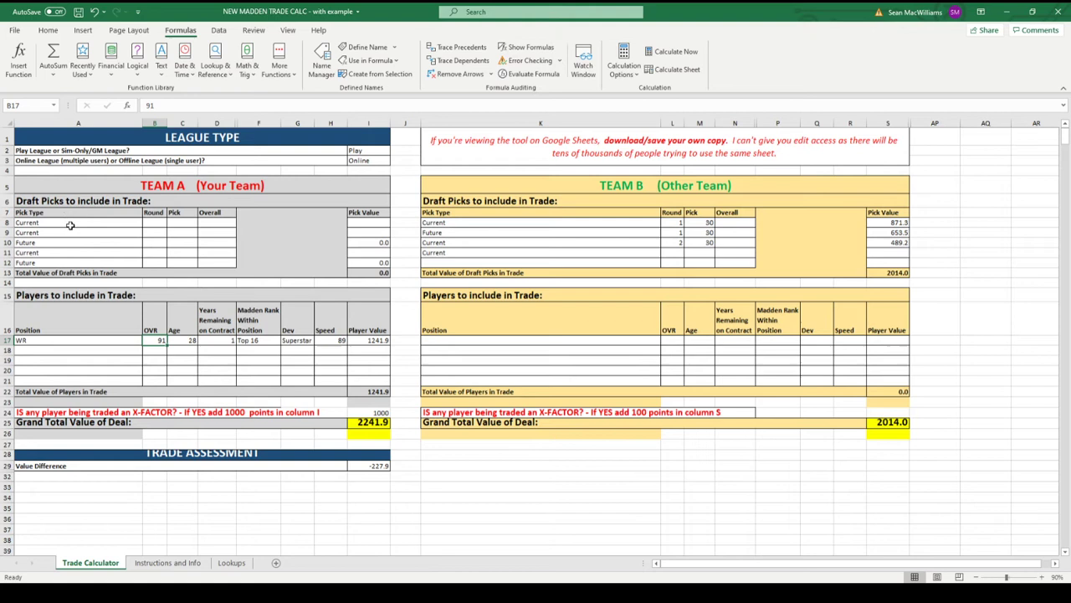
left_click(109, 223)
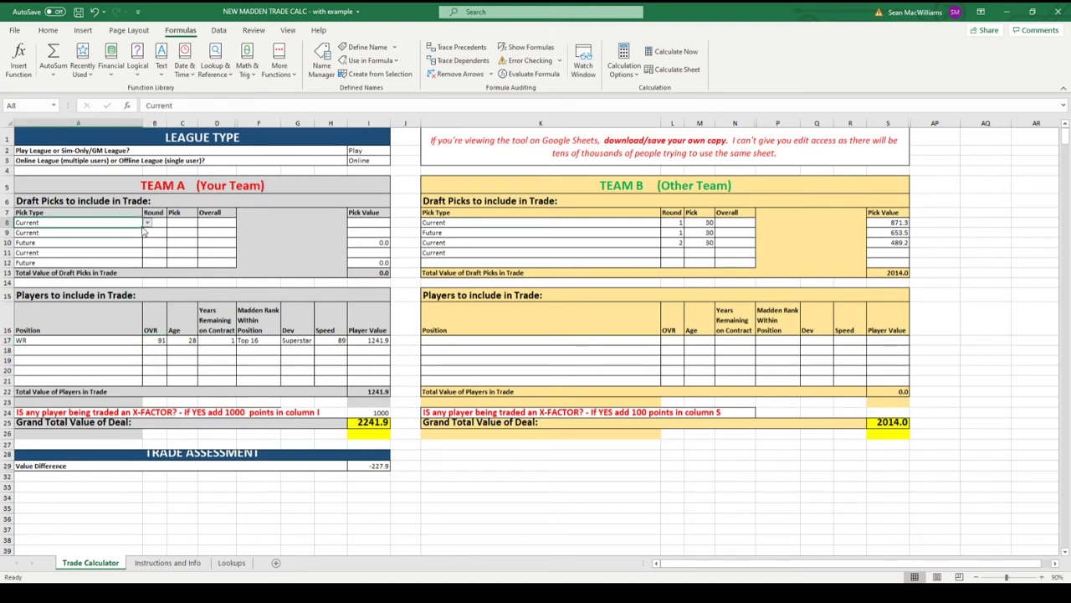
left_click(185, 219)
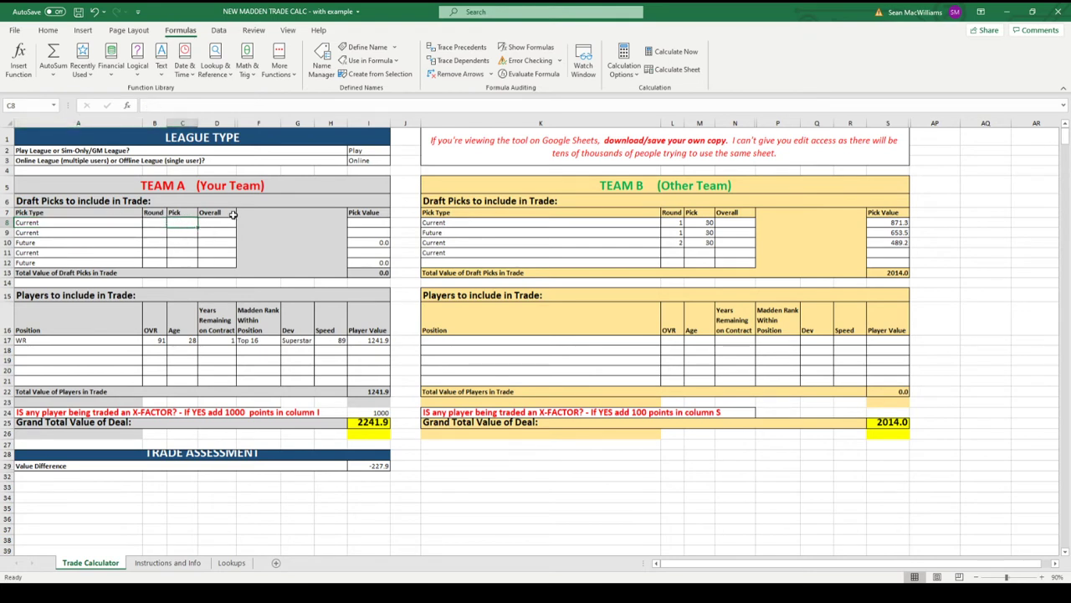
left_click(222, 223)
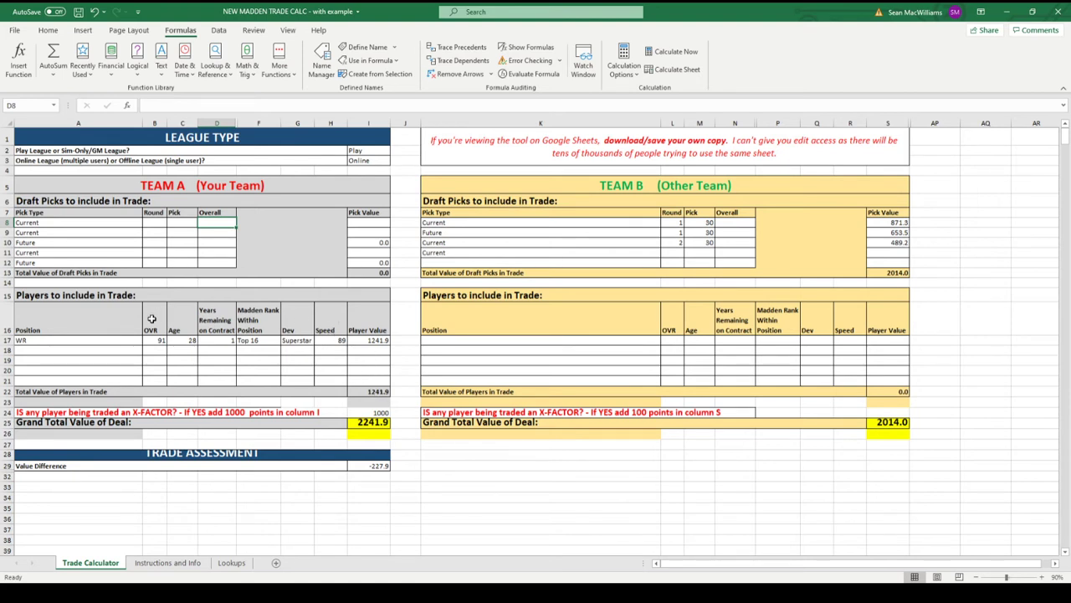
left_click(126, 338)
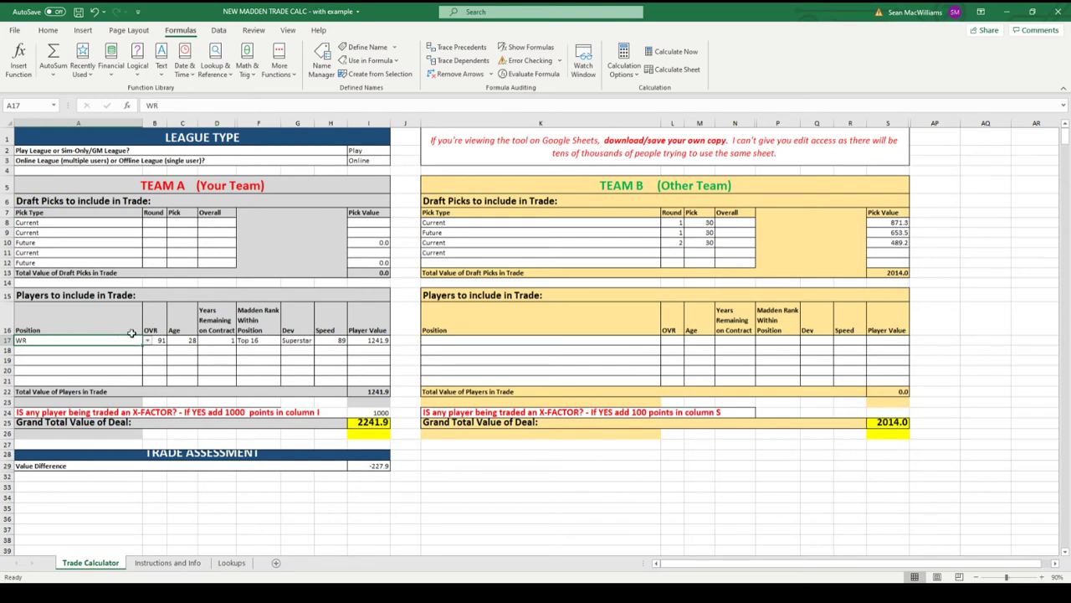
left_click(155, 339)
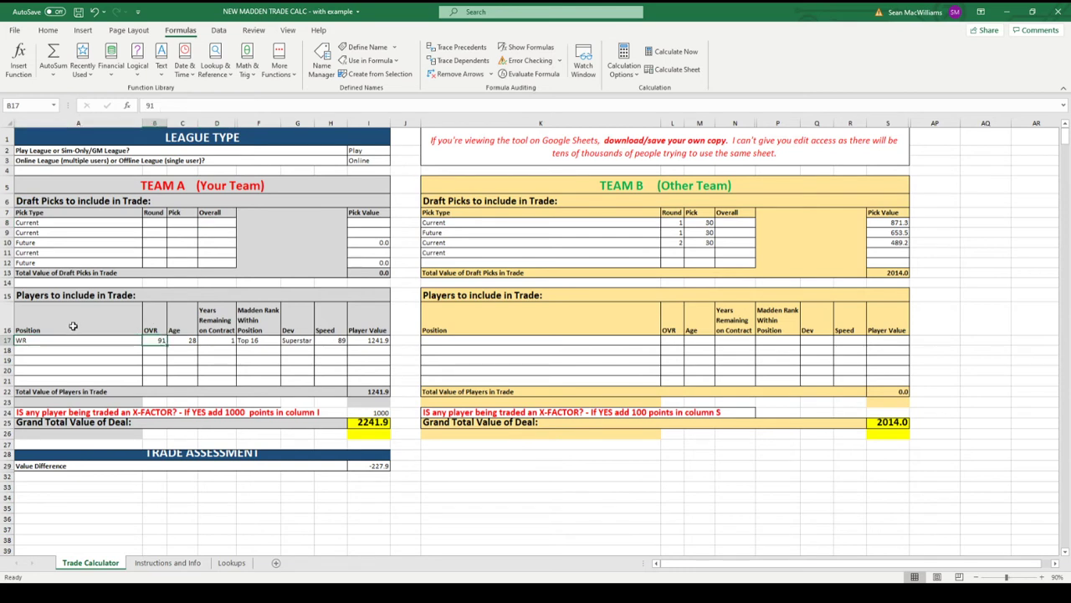
left_click(195, 343)
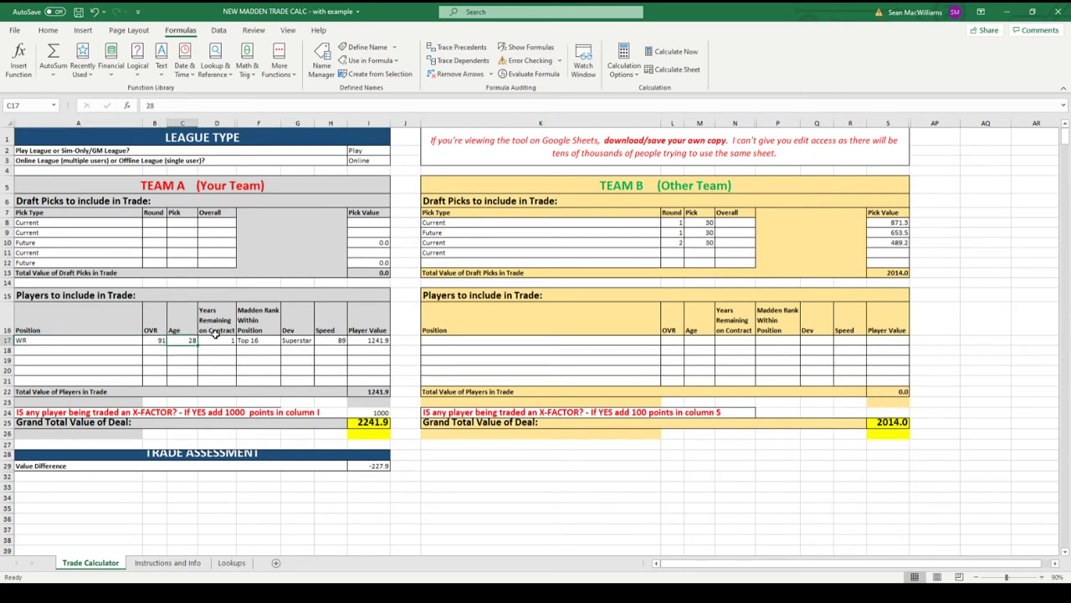
- Try 3 years remaining on the Team A wide receiver's contract, and restore the entry to 1
left_click(215, 338)
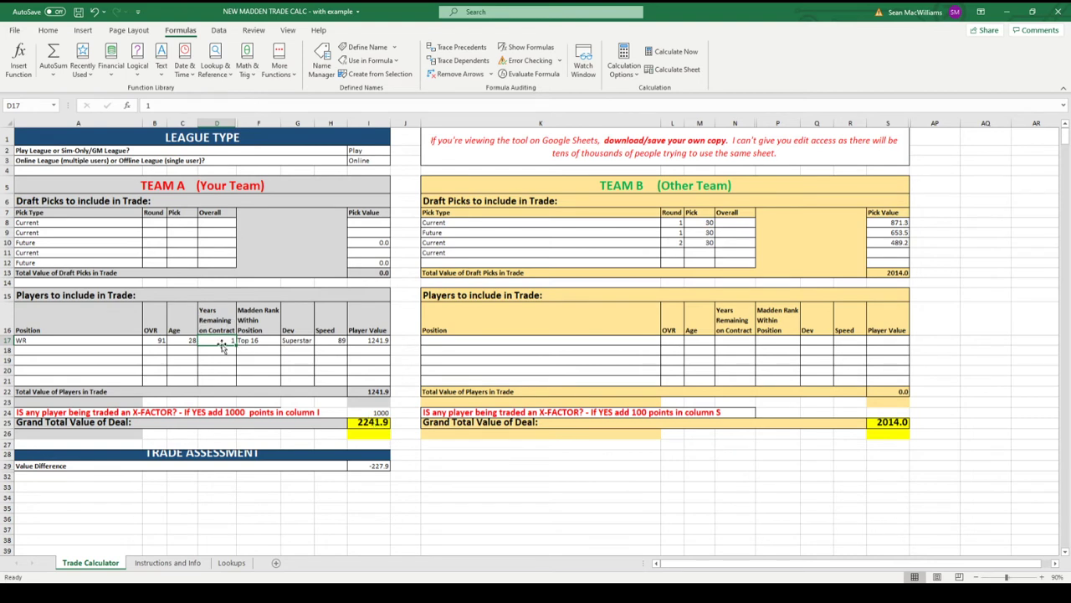
type("3")
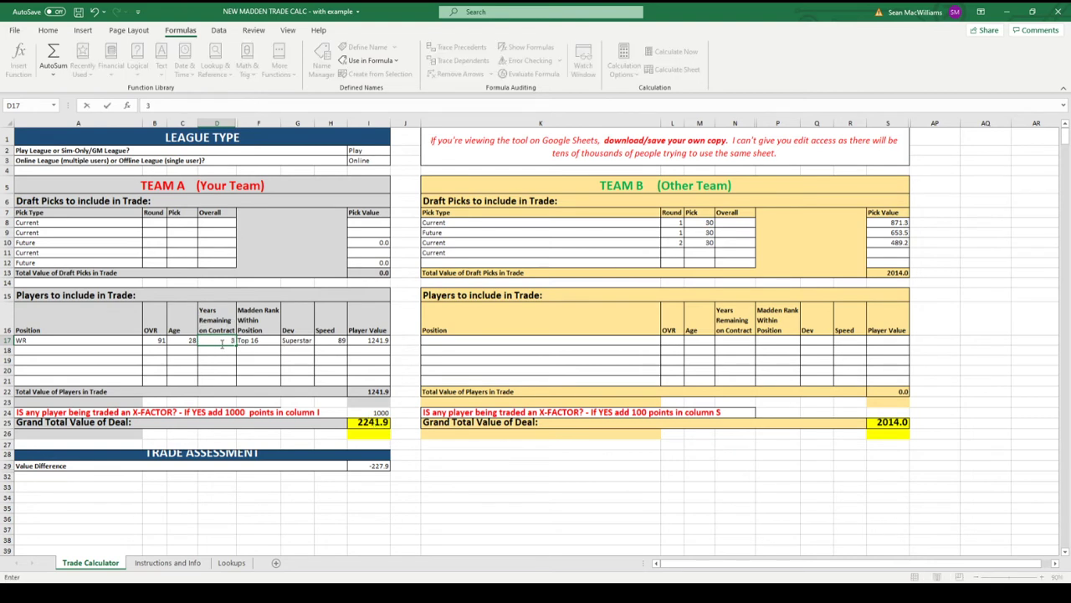
key("Return")
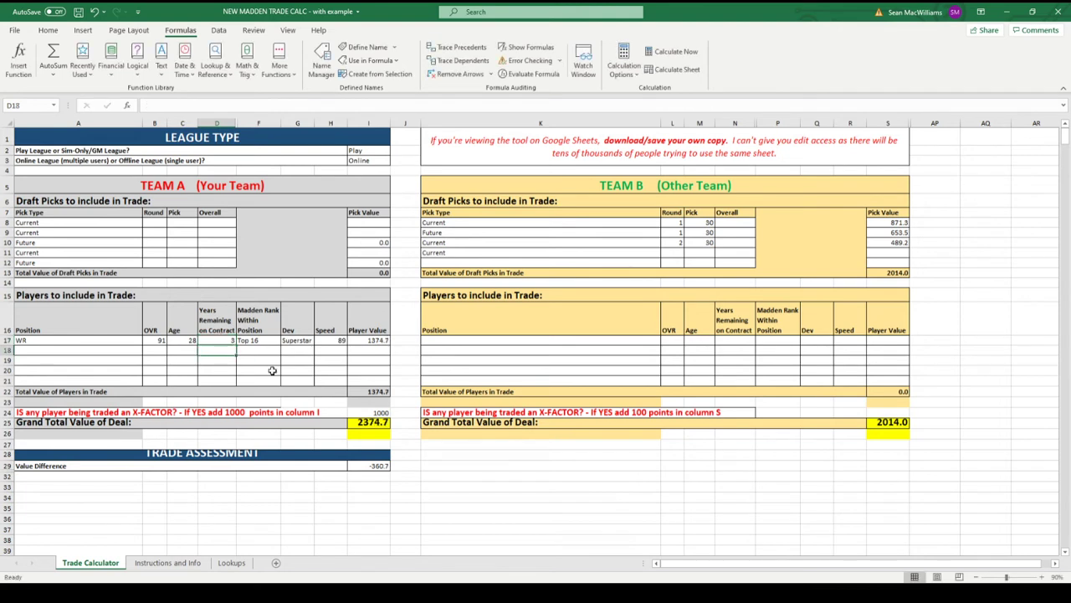
left_click(223, 340)
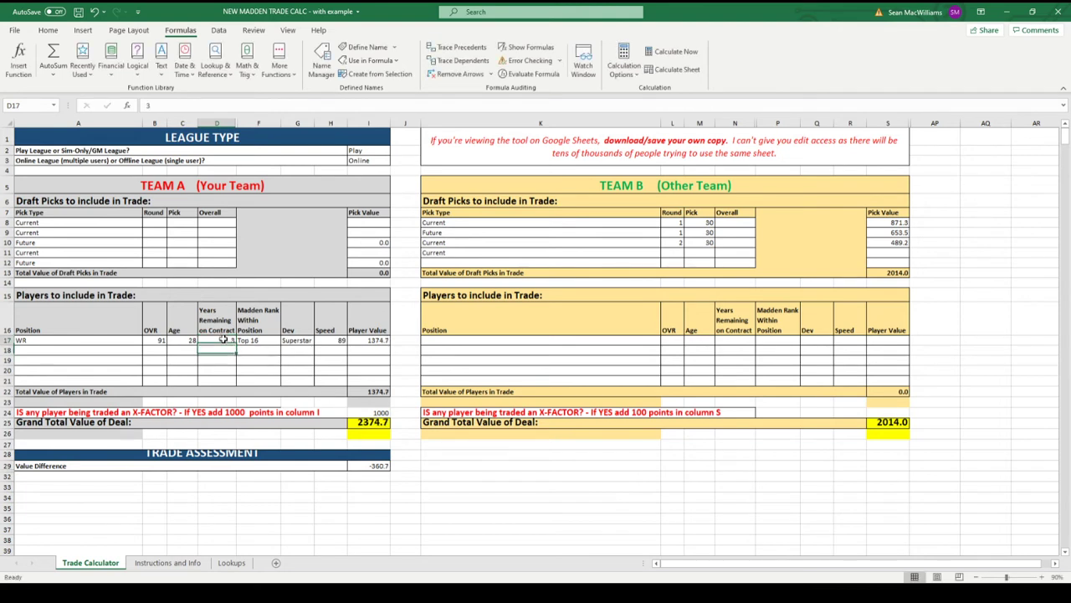
type("1")
key("Return")
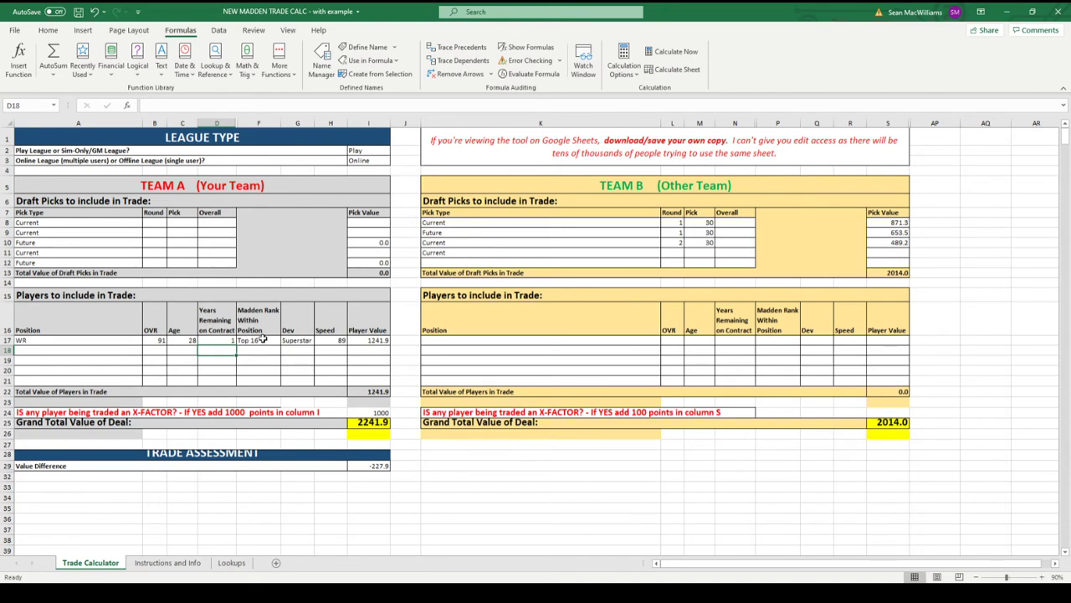
left_click(264, 340)
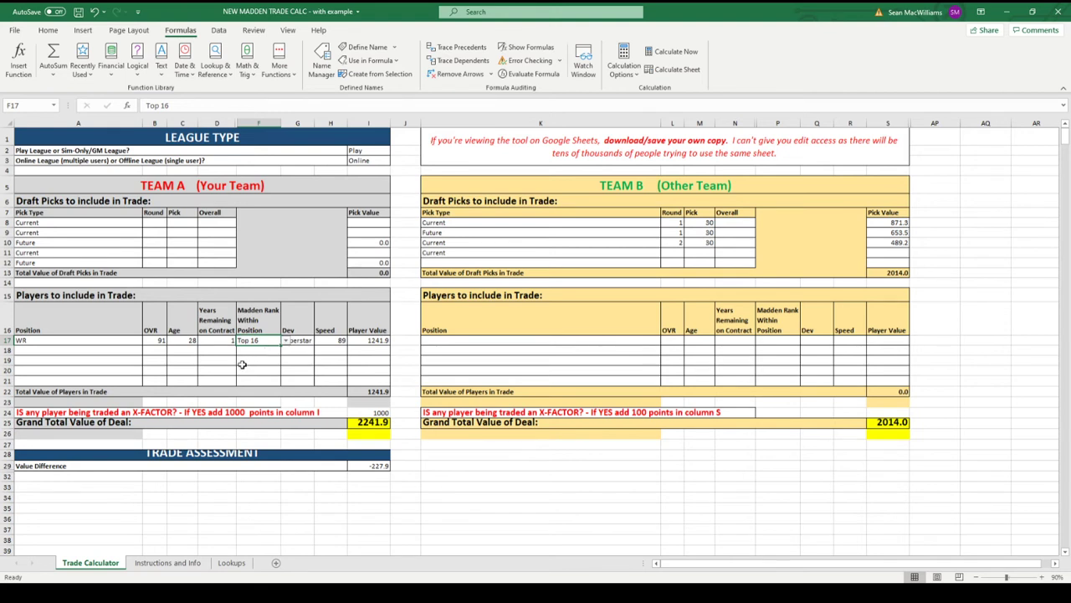
left_click(304, 350)
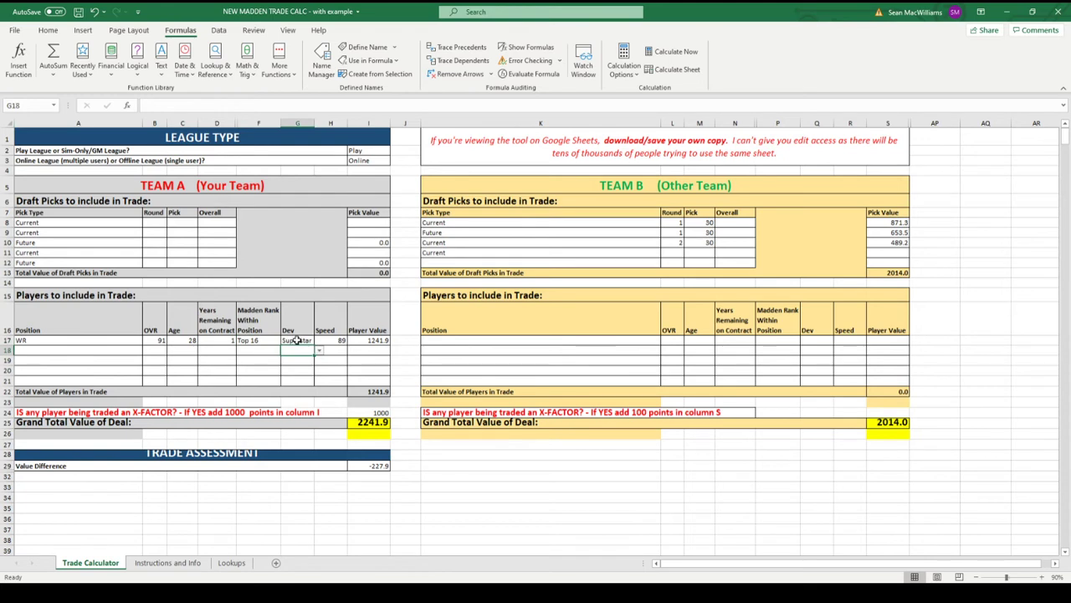
left_click(295, 341)
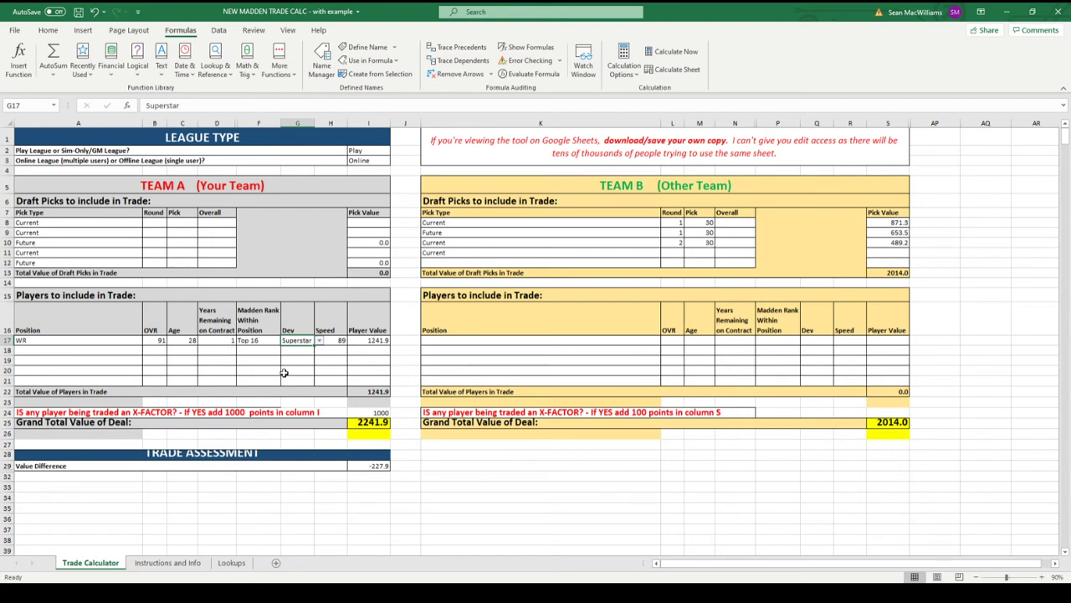
- Try a speed of 94 for the Team A wide receiver, and restore the entry to 89
left_click(332, 340)
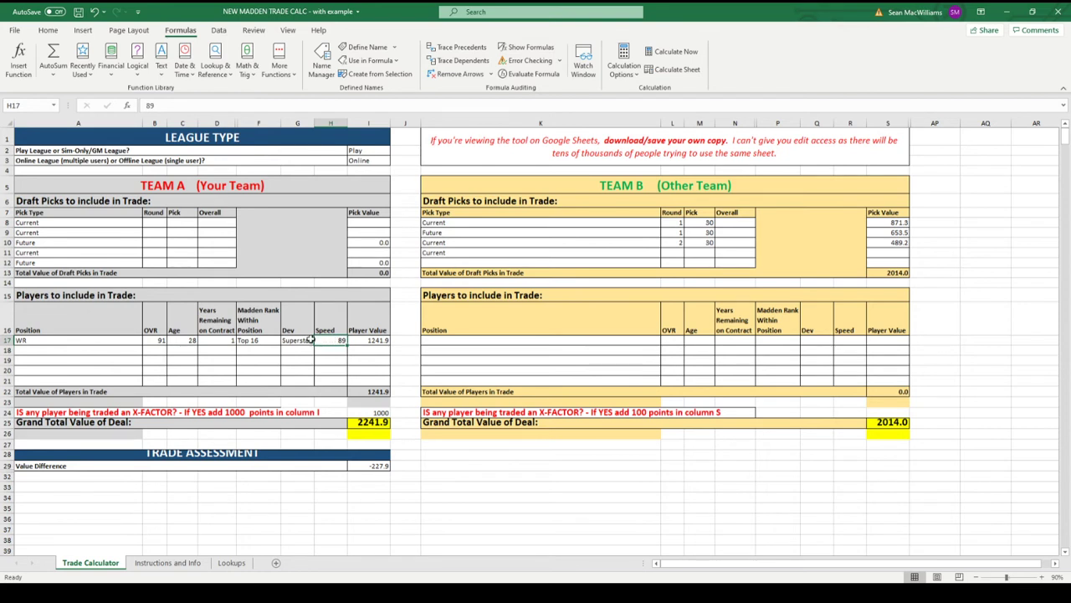
type("9")
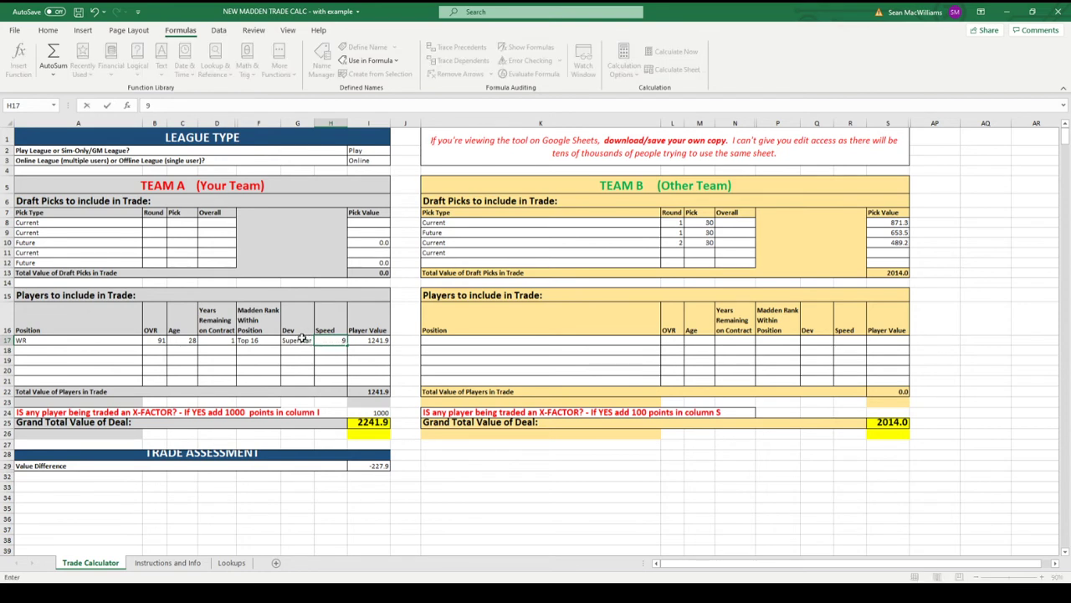
left_click(368, 422)
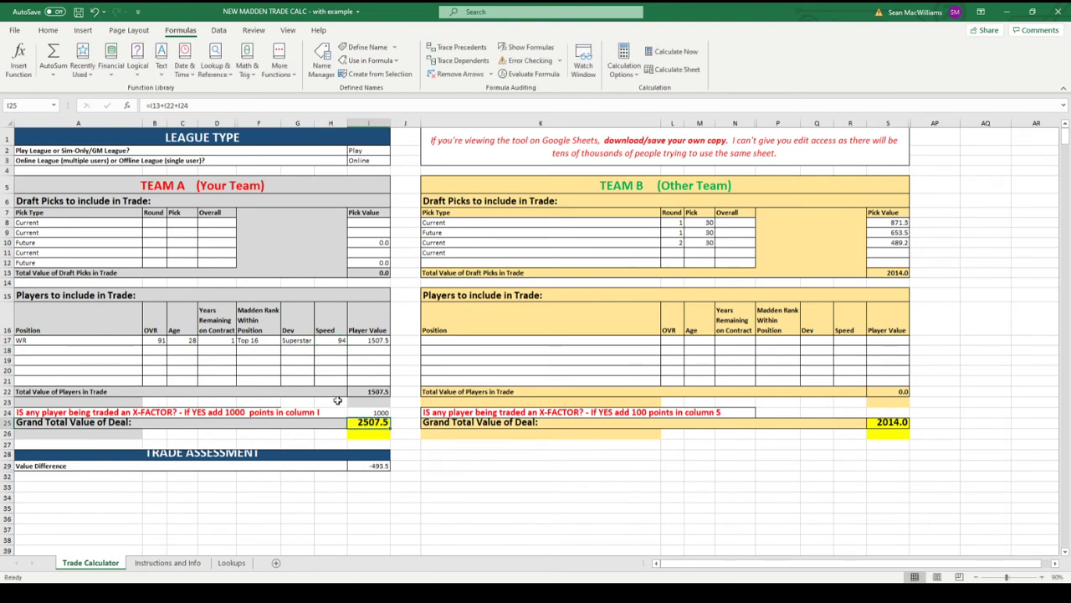
left_click(335, 339)
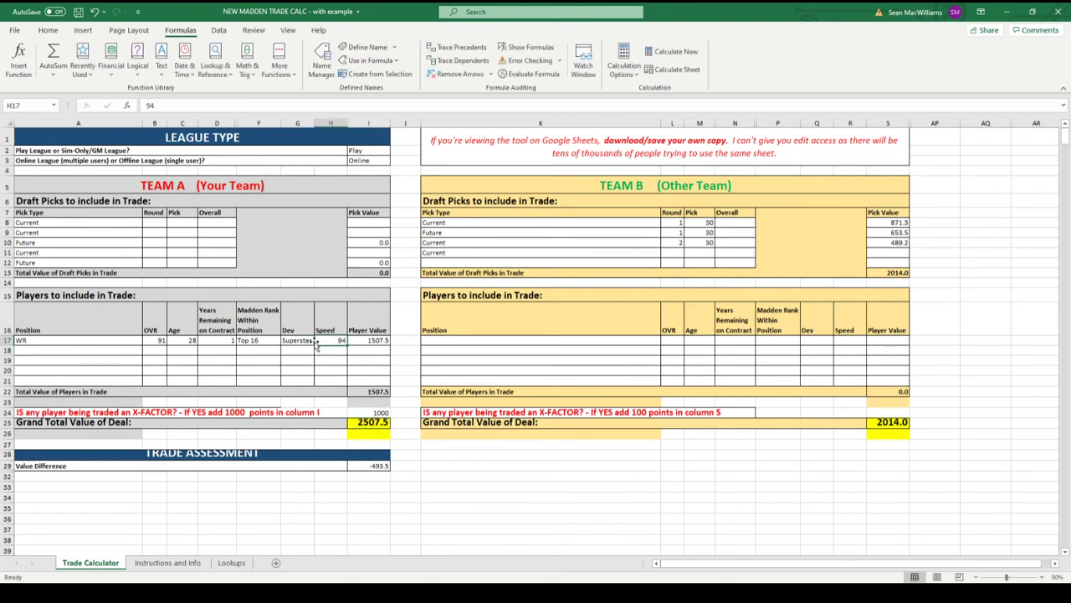
type("89")
key("Return")
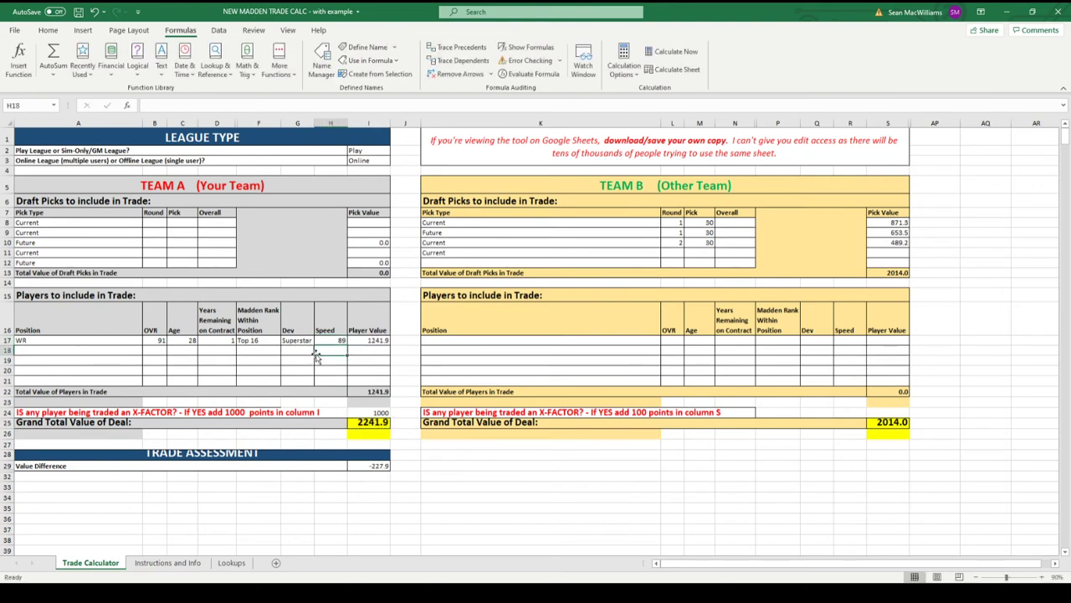
- Examine Team A's total player value, X-Factor points entry and grand total of the deal
left_click(382, 391)
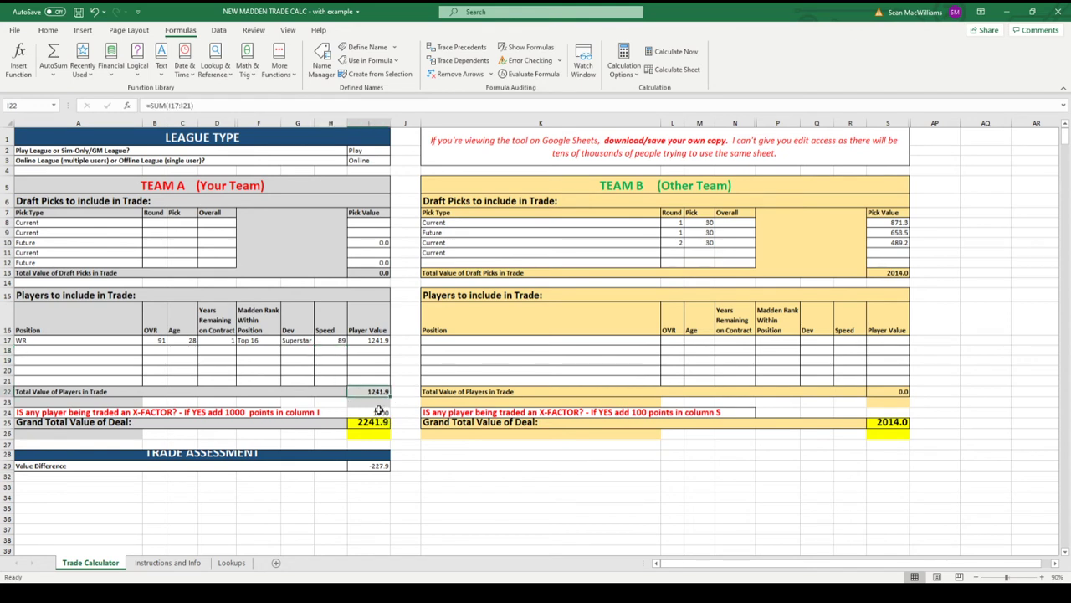
left_click(378, 411)
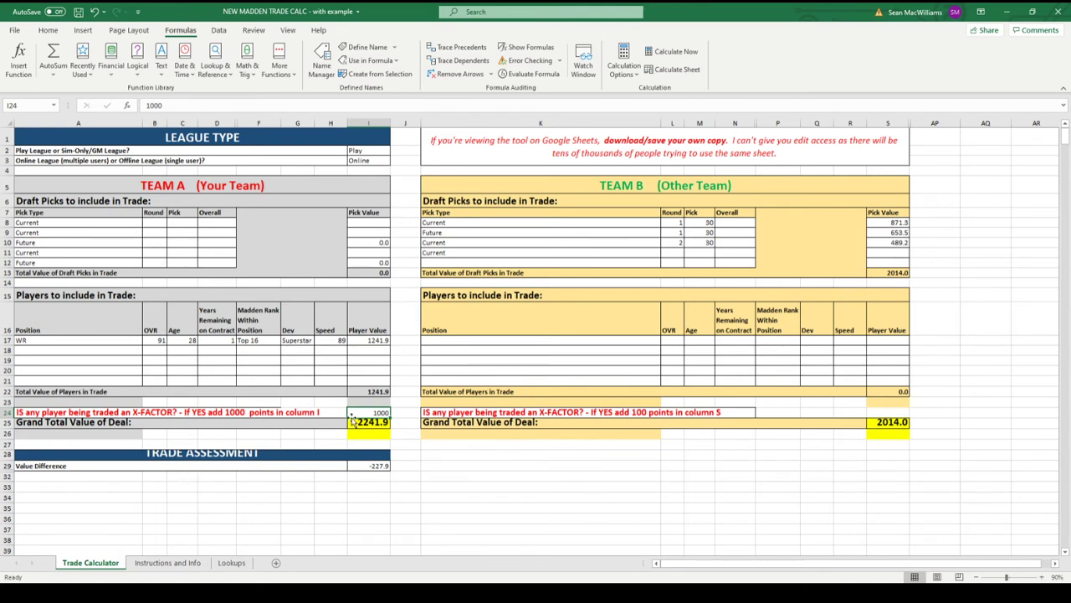
left_click(376, 420)
left_click(376, 412)
- Clear the round and pick of Team B's first current draft pick and enter 30 as its overall pick instead
left_click(675, 223)
left_click(687, 223)
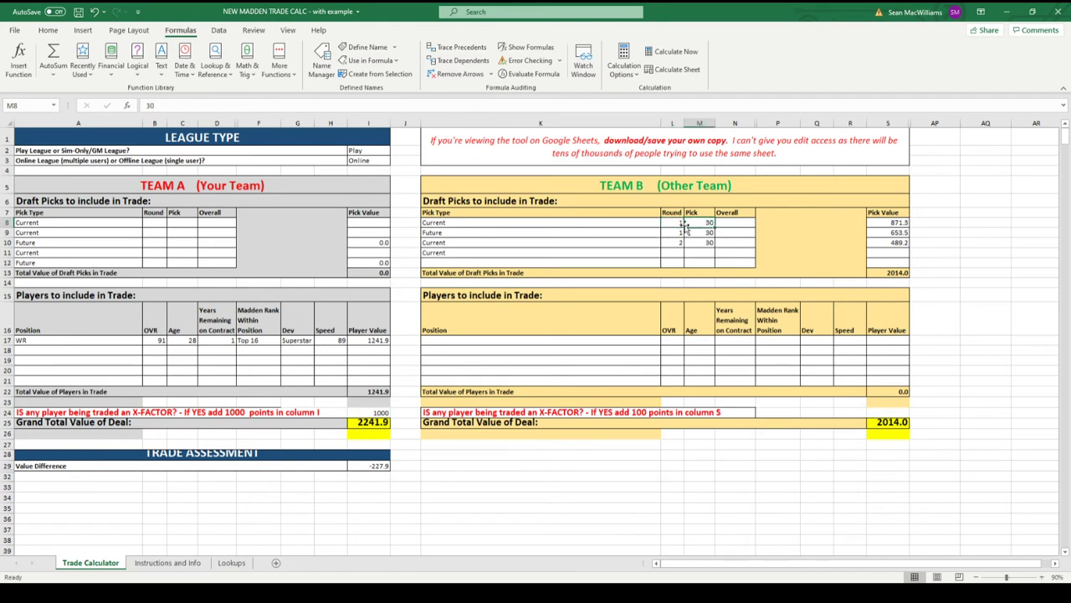
left_click(678, 223)
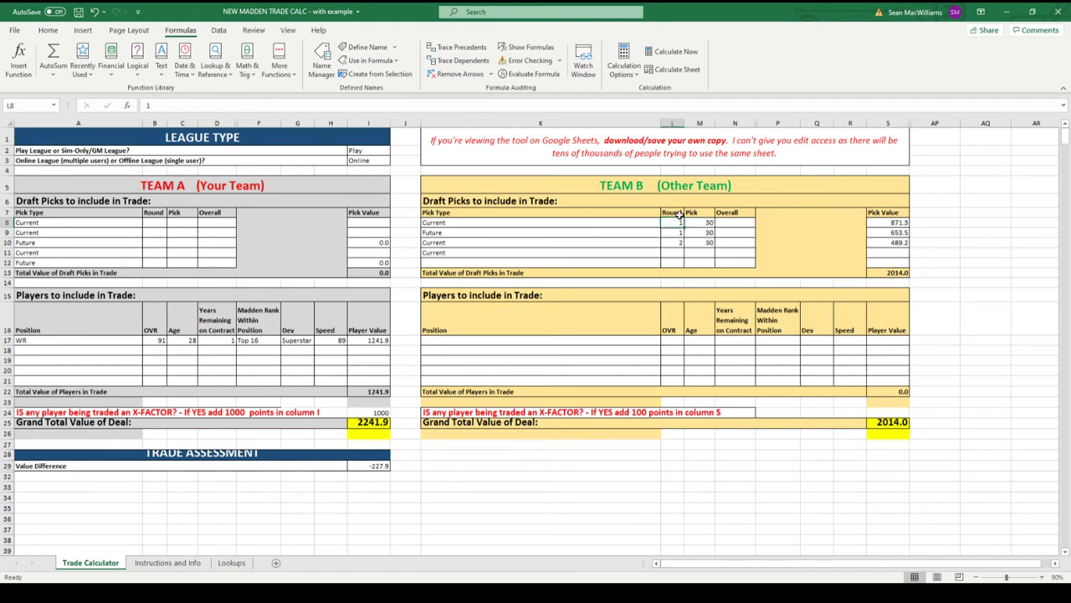
key("Delete")
left_click(711, 224)
key("Delete")
left_click(732, 222)
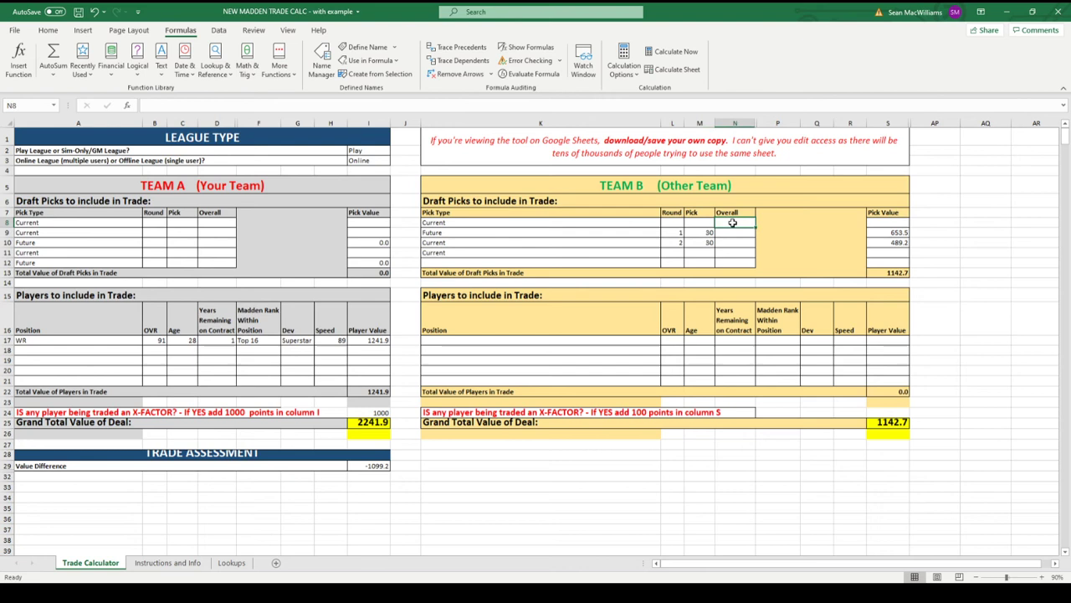
type("30")
key("Return")
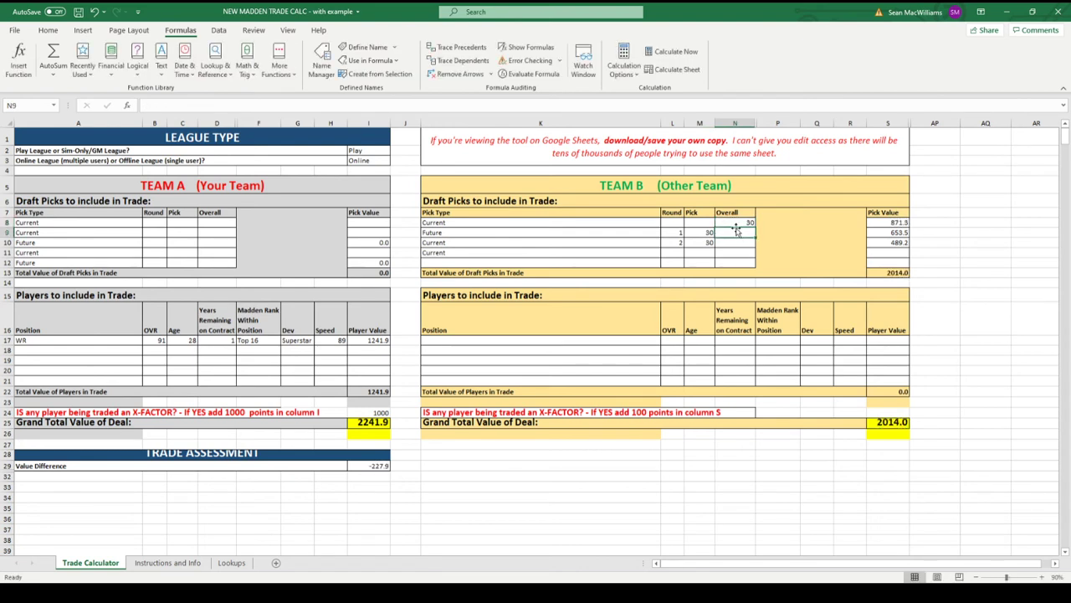
- Clear the overall number of Team B's first current draft pick and enter round 1, pick 30
left_click(742, 225)
key("BackSpace")
left_click(677, 223)
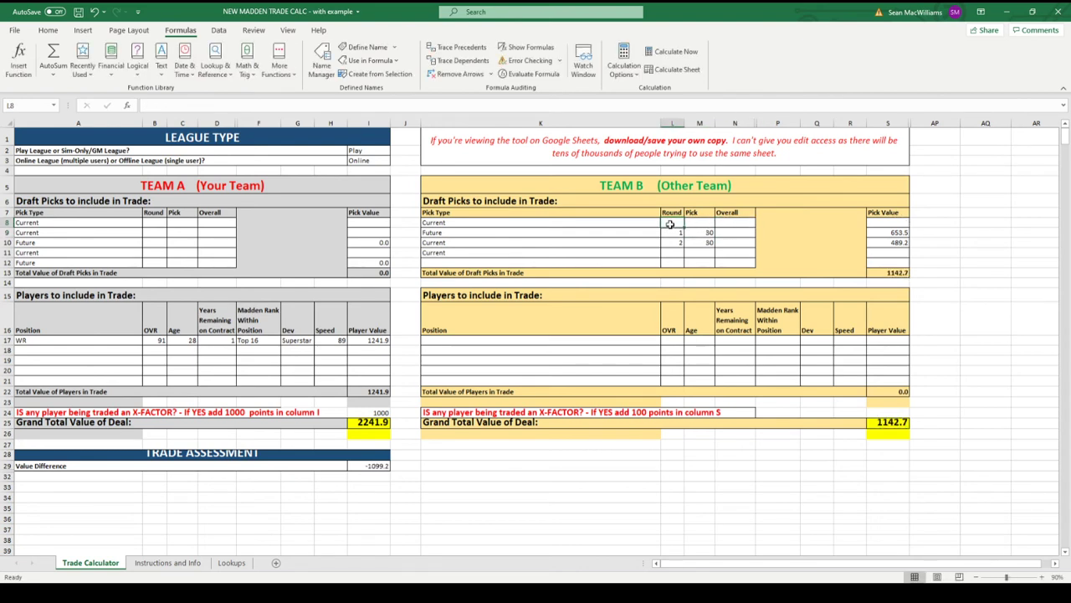
type("1")
left_click(704, 225)
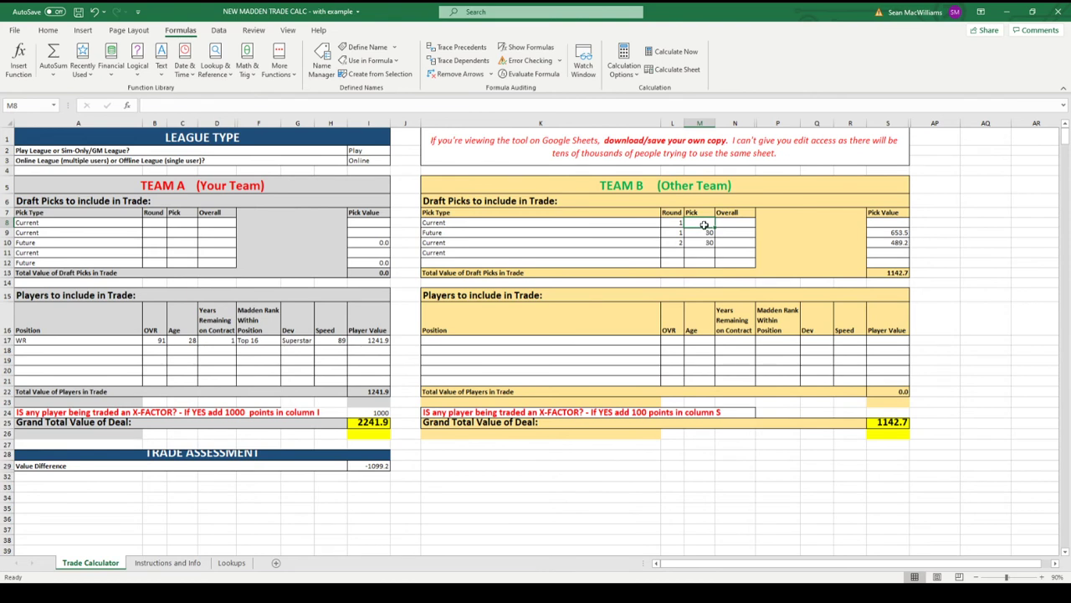
type("30")
key("Return")
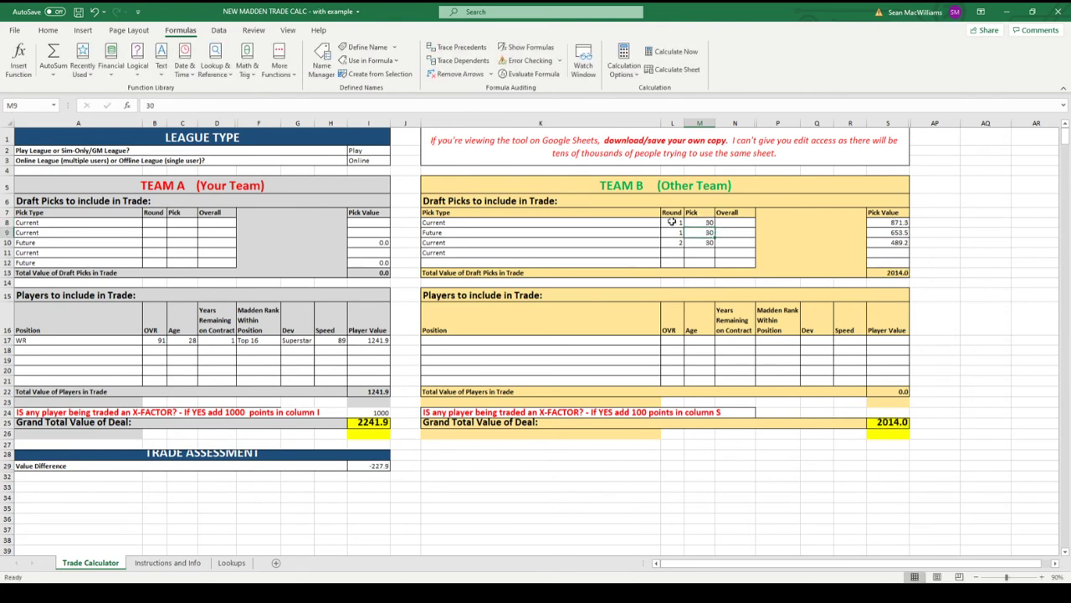
- Examine the round, type, pick number and value entries of Team B's first two draft picks
left_click(678, 224)
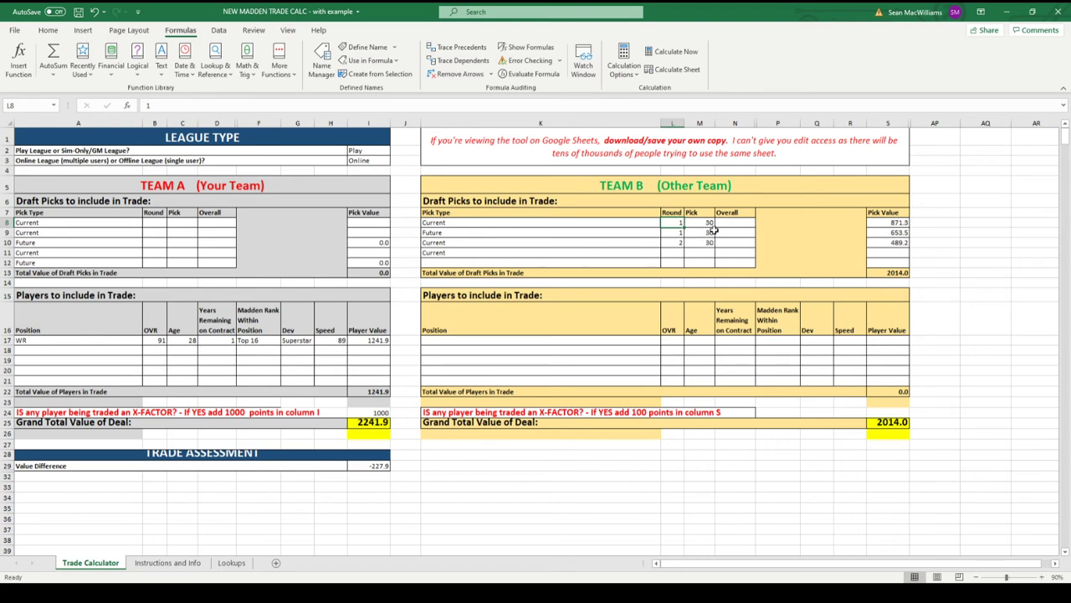
left_click(892, 221)
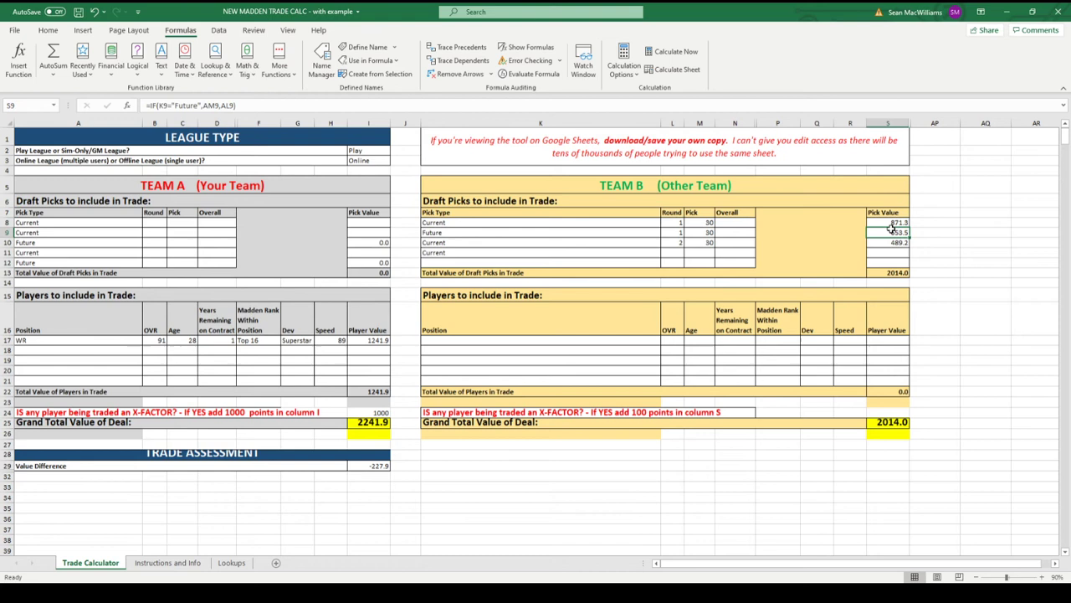
left_click(457, 234)
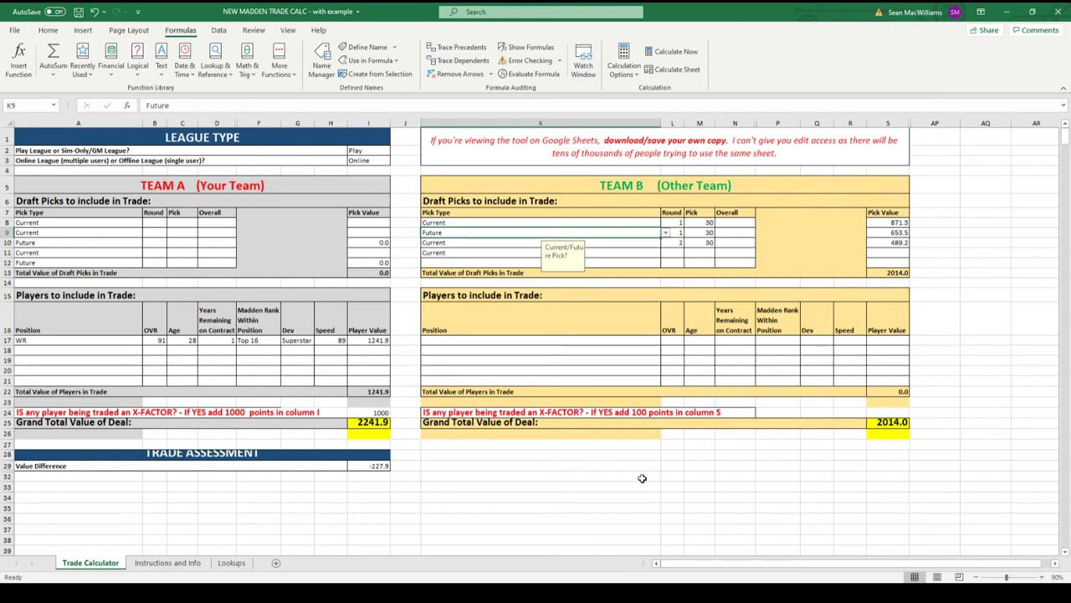
left_click(369, 475)
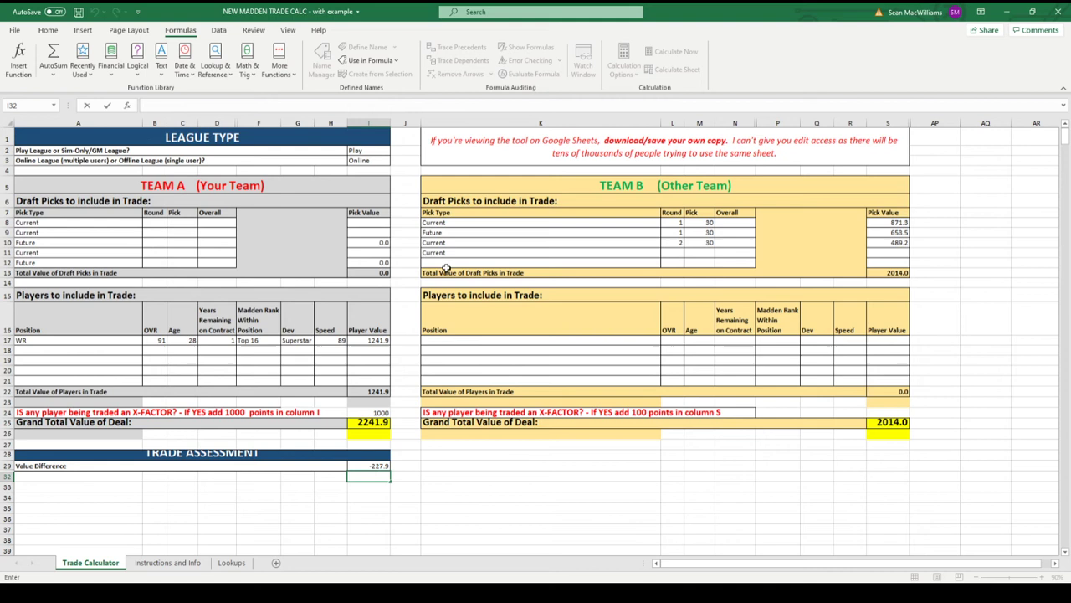
left_click(482, 235)
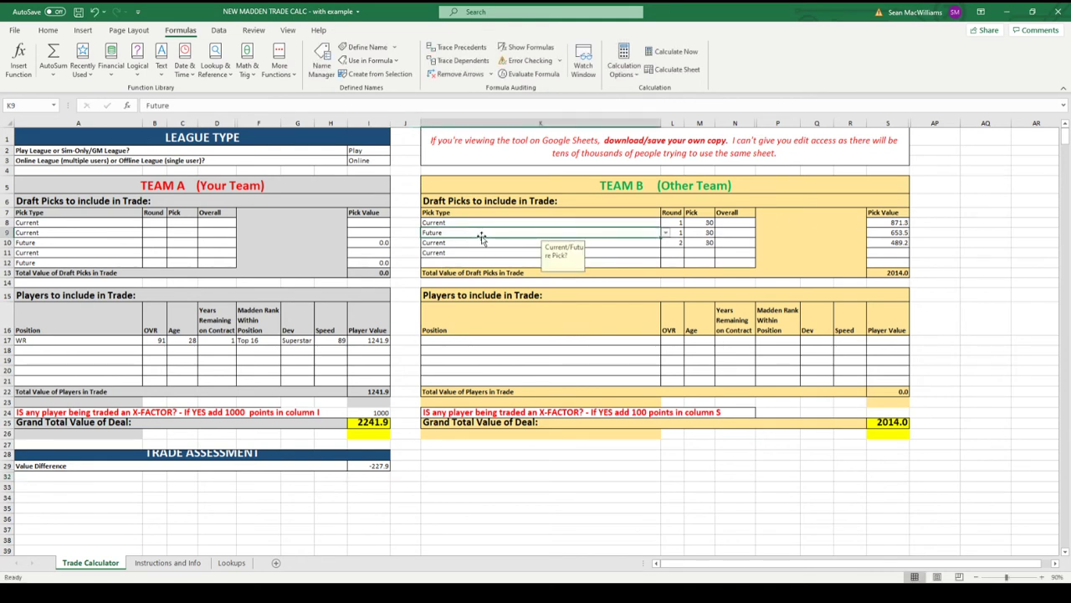
left_click(712, 233)
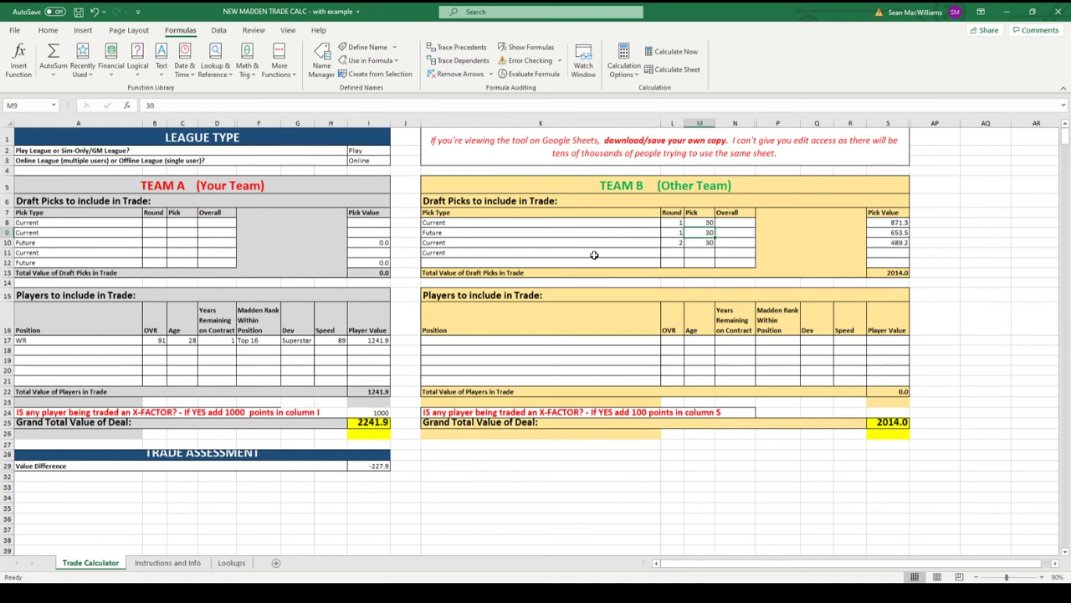
- Compare the pick values of Team B's first-round current and first-round future draft picks at pick 30
left_click(893, 222)
left_click(709, 224)
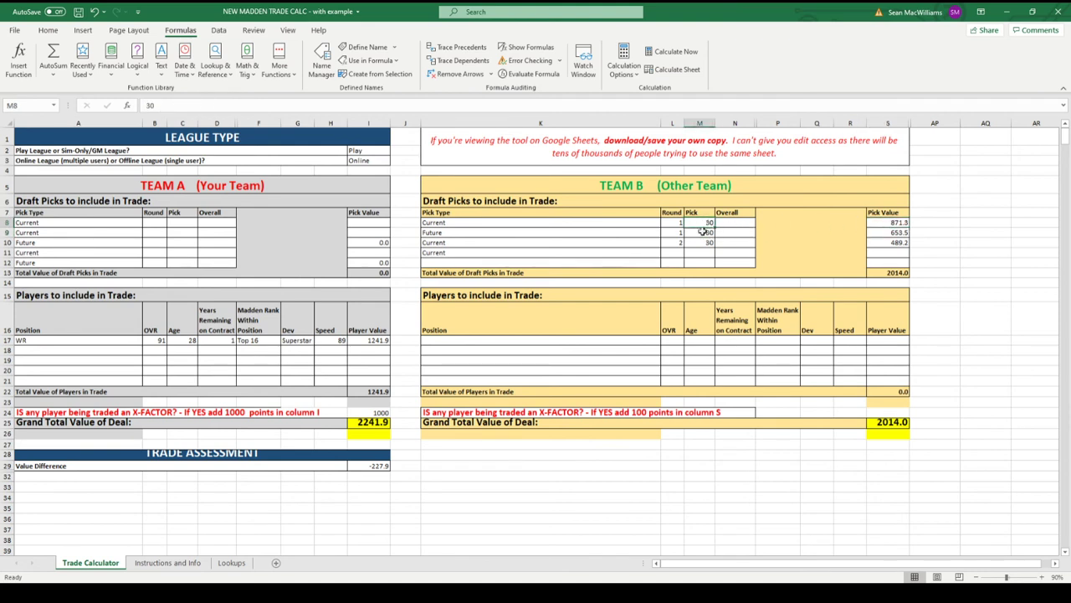
left_click(902, 235)
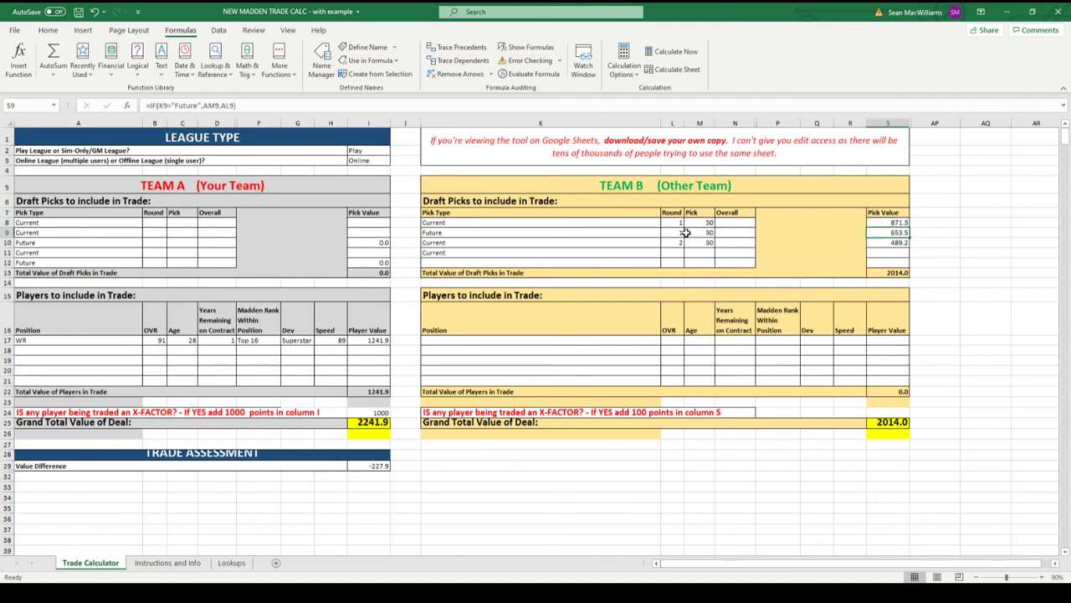
left_click(899, 224)
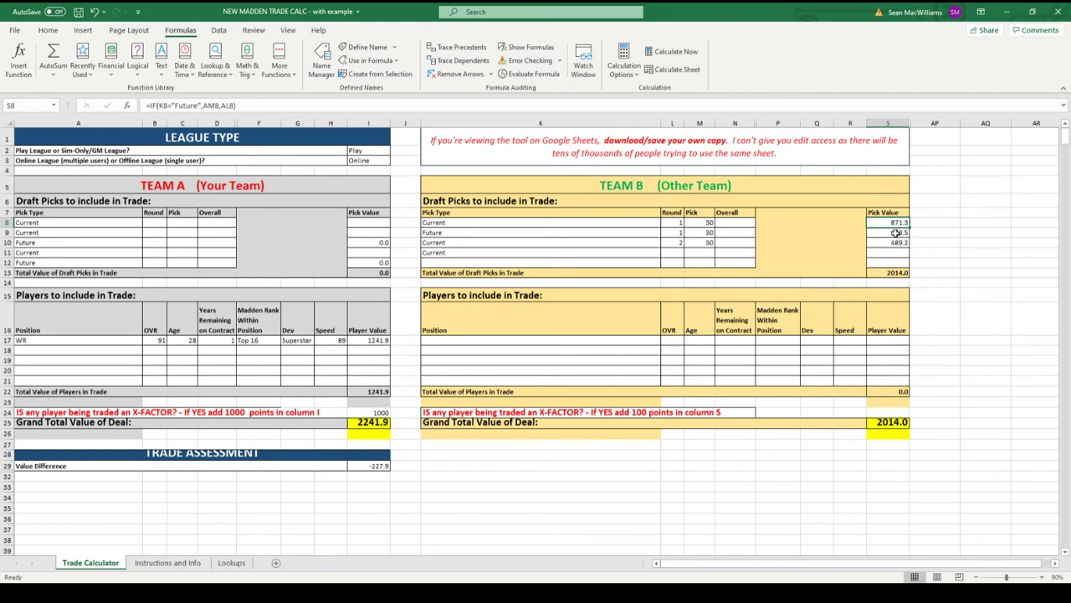
left_click(896, 233)
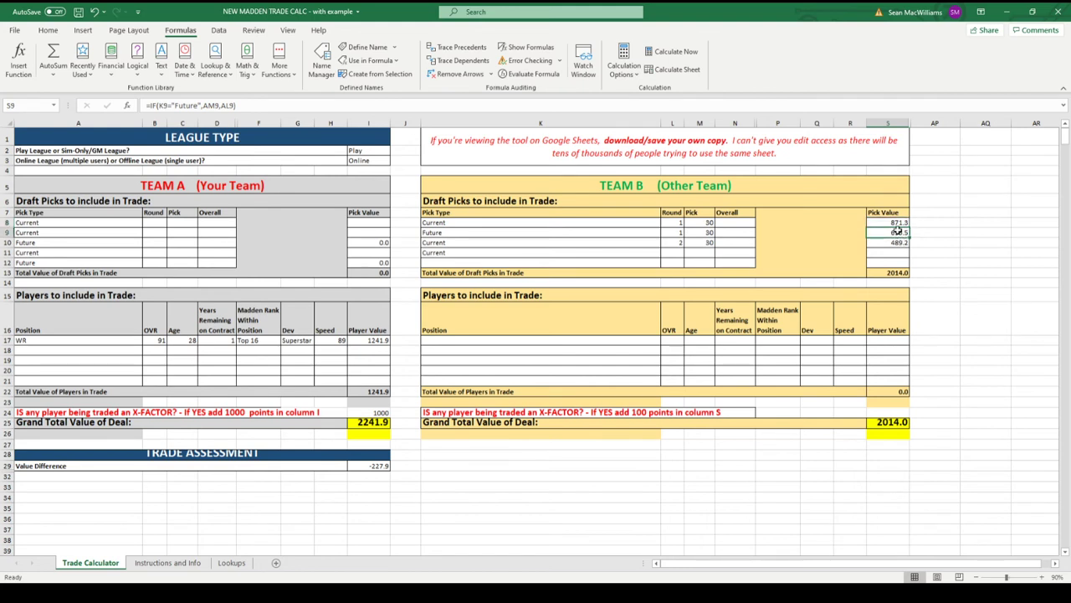
left_click(897, 224)
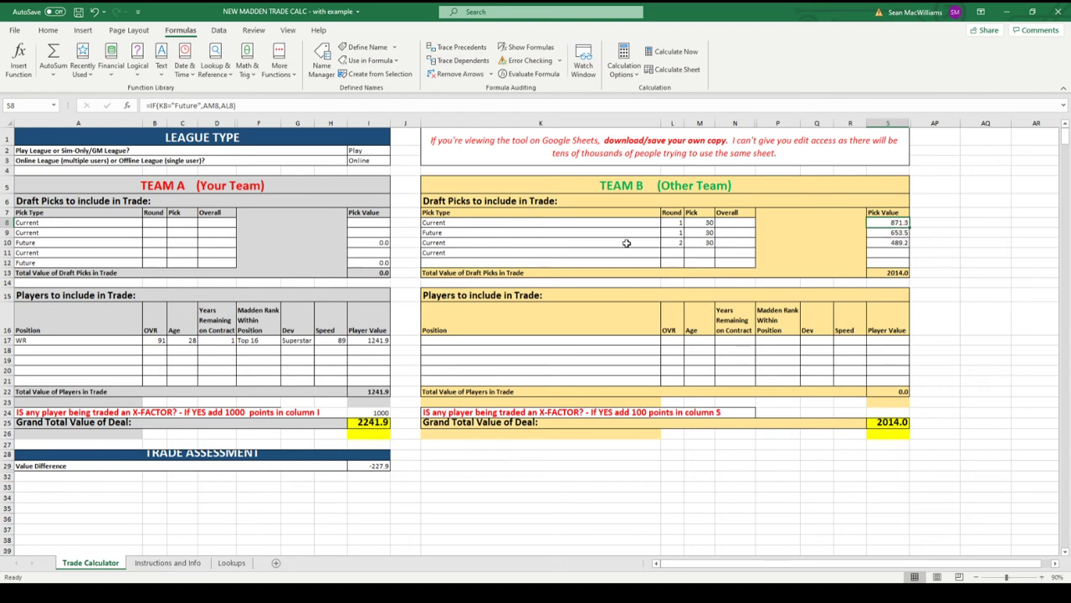
- Delete the pick value of Team B's third draft pick
left_click(892, 250)
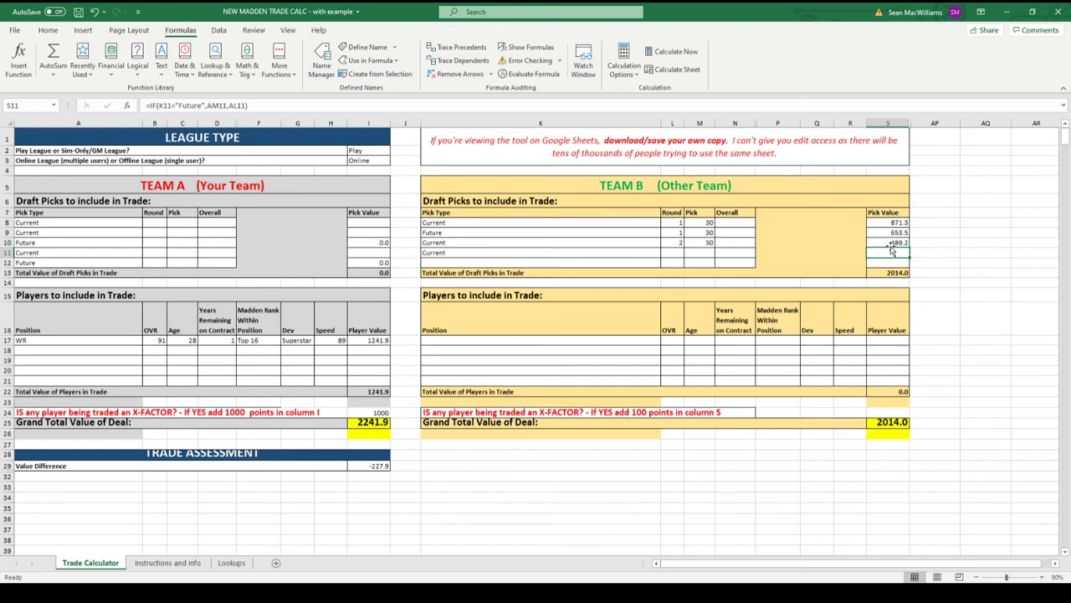
left_click(891, 243)
key("Delete")
left_click(958, 294)
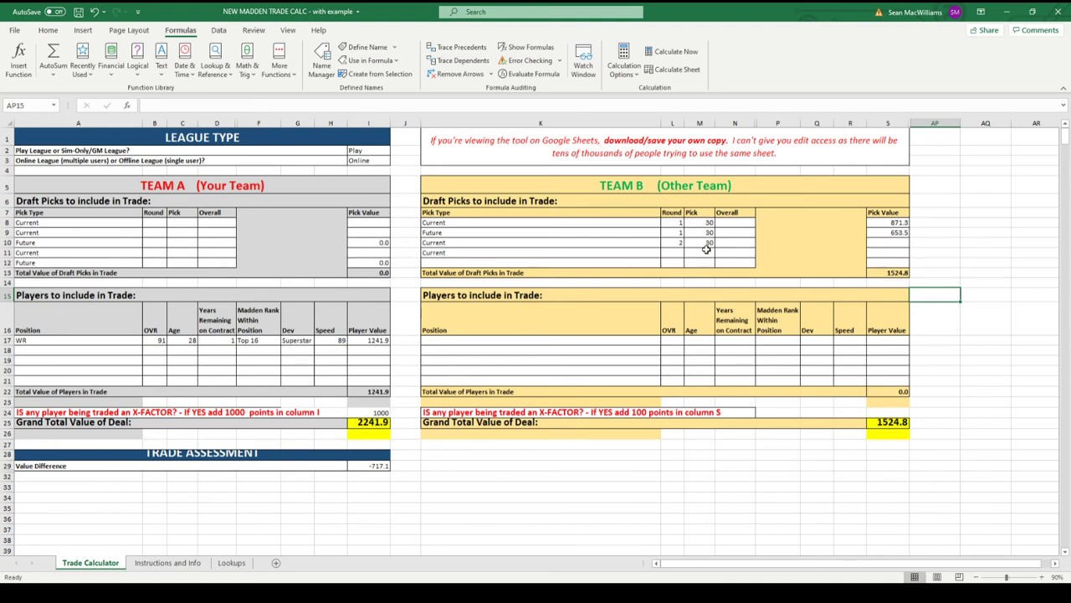
- Clear the round of Team B's third draft pick and enter it again as round 2, pick 20
left_click_drag(870, 242, 863, 243)
left_click(670, 243)
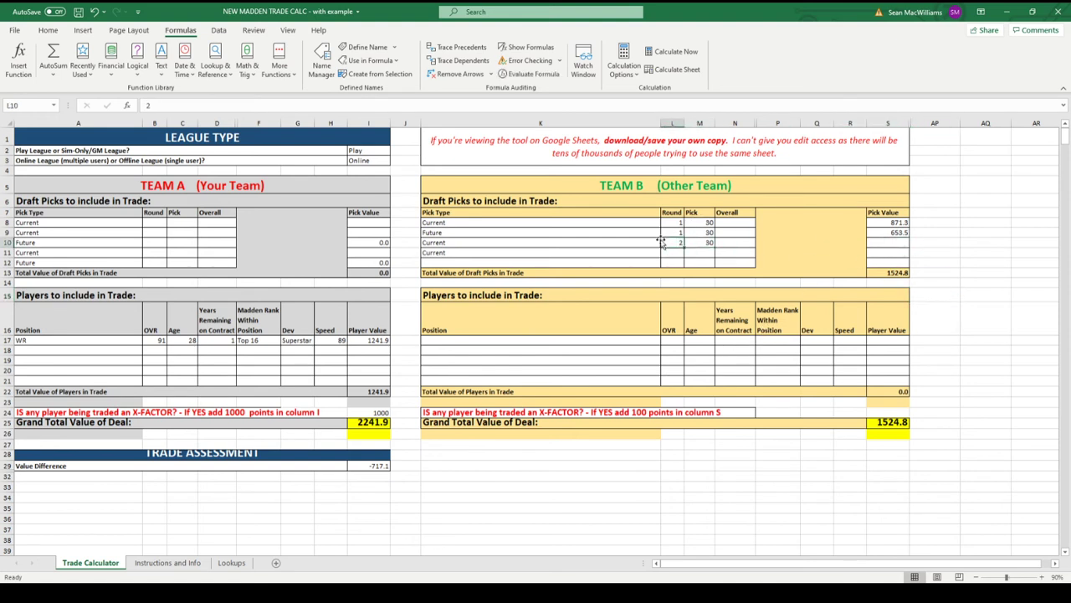
key("BackSpace")
left_click(705, 242)
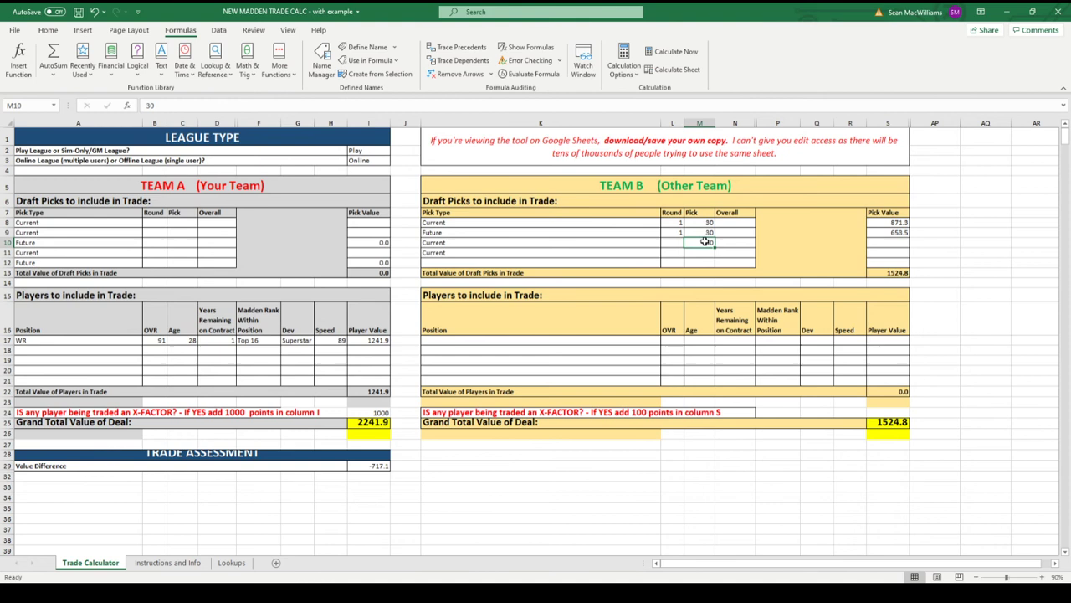
left_click(676, 242)
type("2")
key("Tab")
type("20")
key("Return")
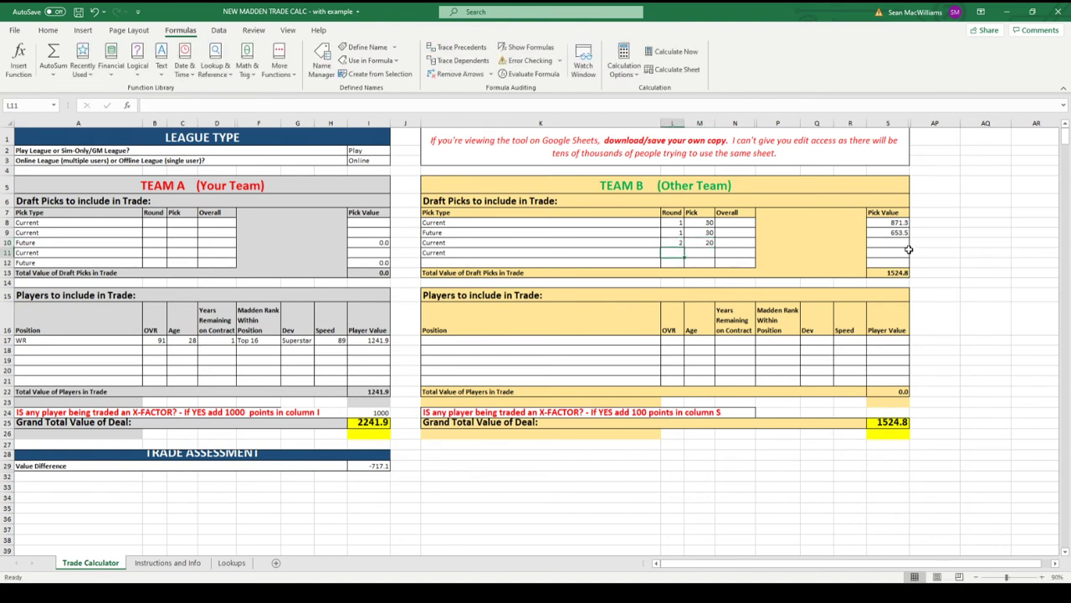
- Set the pick number of Team B's third draft pick to 30
left_click(694, 241)
type("30")
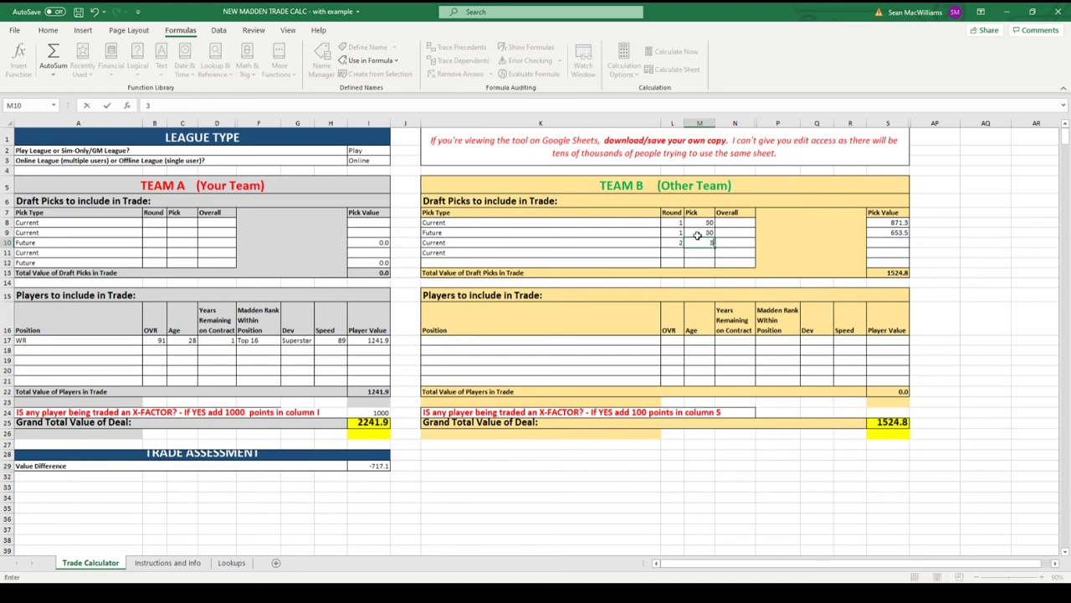
key("Return")
- With formulas shown, copy the pick value formula of Team B's fourth draft pick into the third pick's empty value cell, and hide the formulas again
left_click(887, 242)
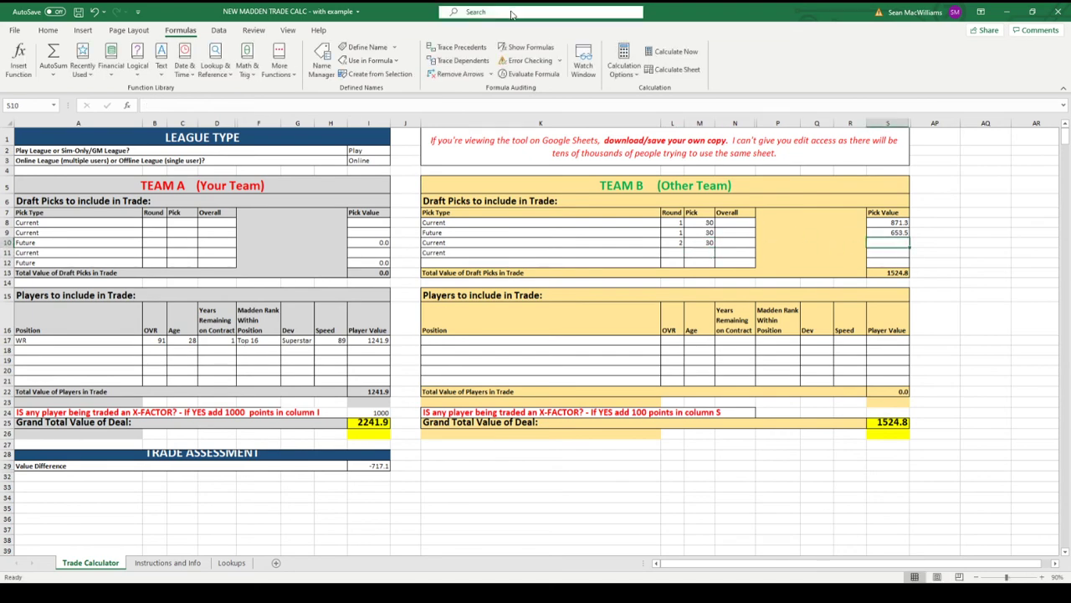
left_click(527, 49)
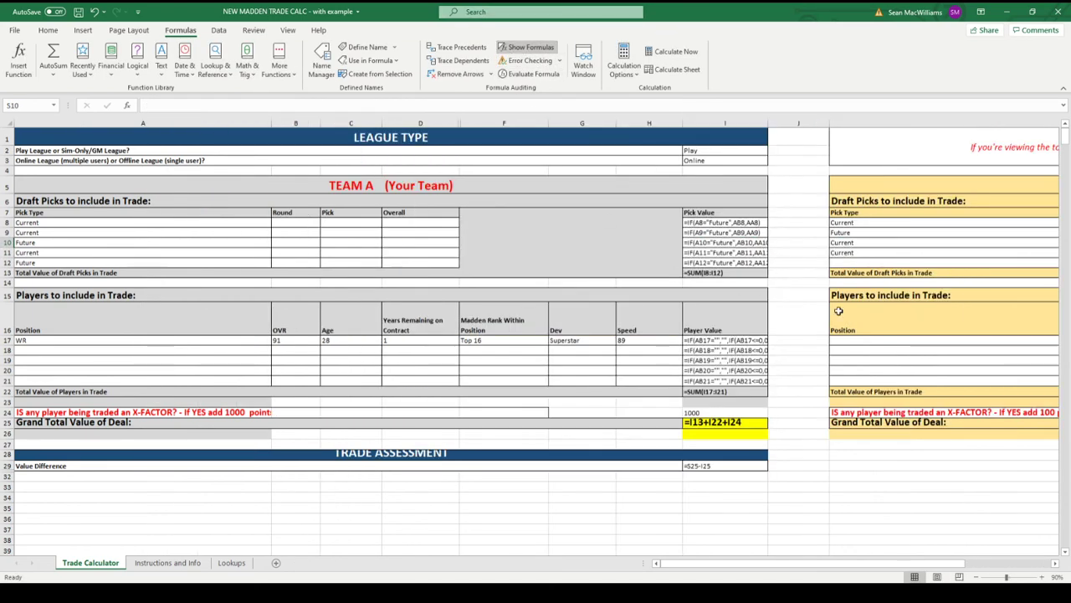
left_click_drag(821, 564, 916, 568)
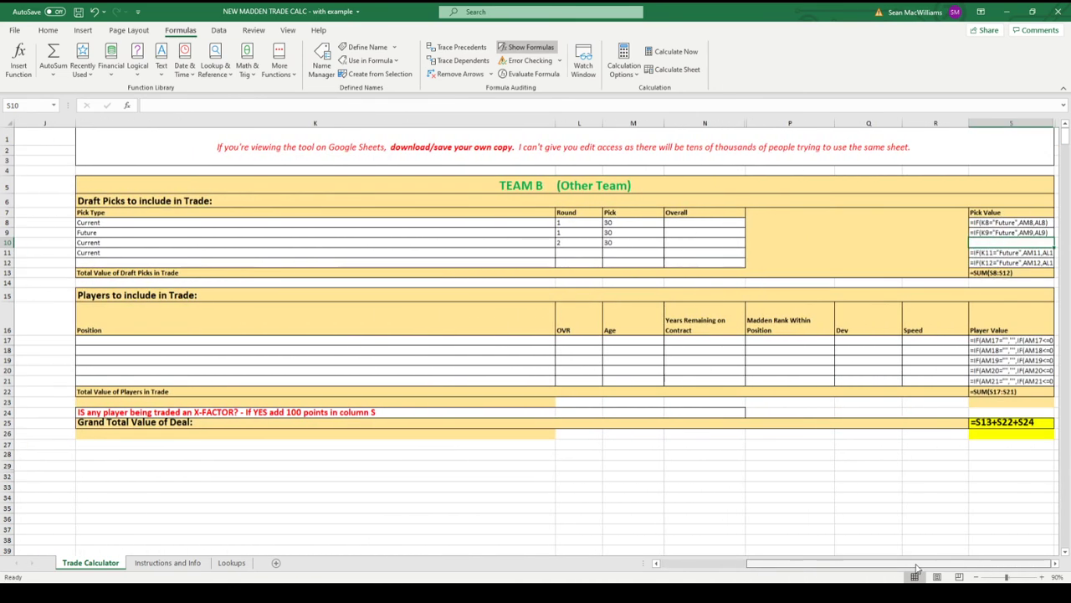
left_click(987, 253)
key("ctrl+c")
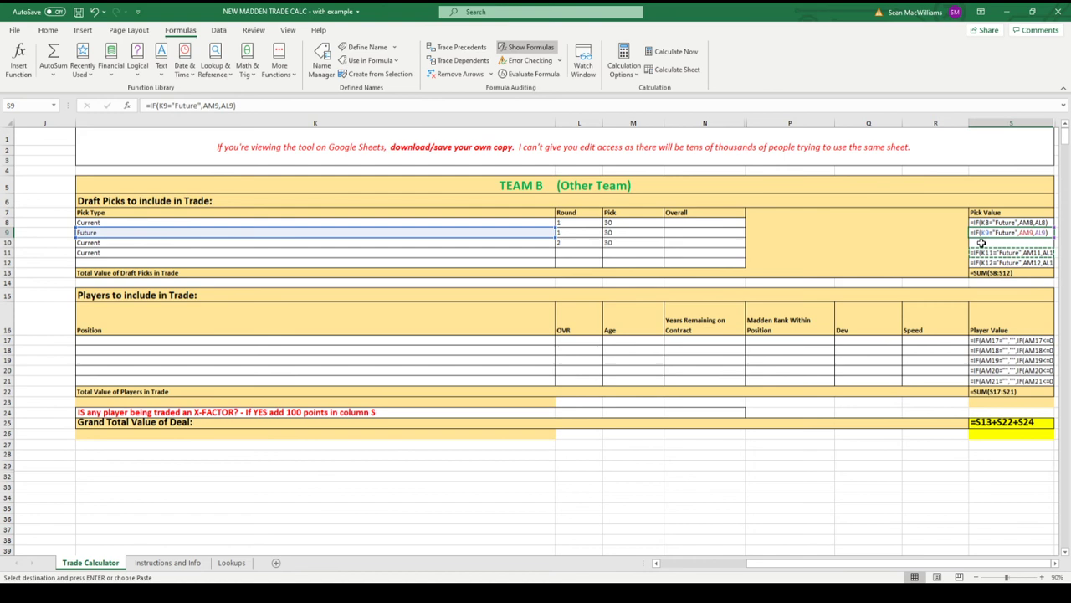
left_click(981, 243)
key("Return")
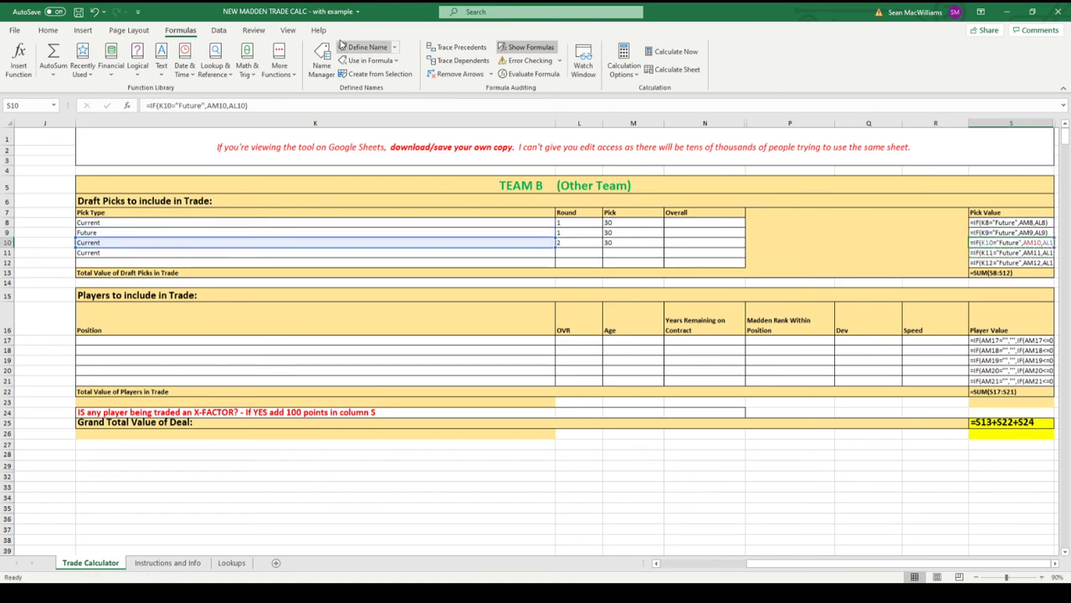
left_click(529, 47)
left_click(627, 310)
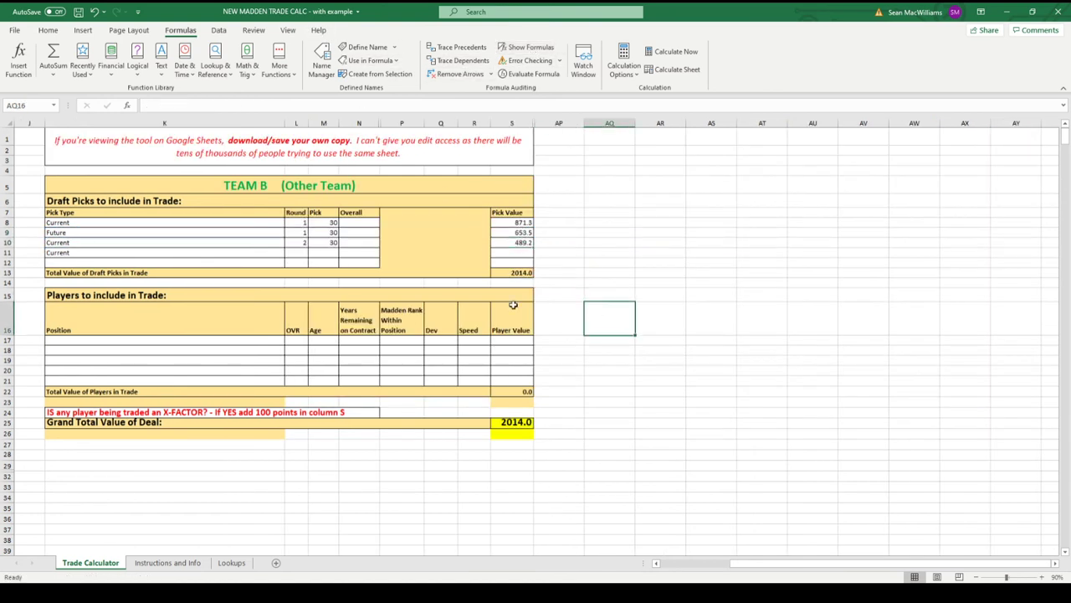
- Clear the round of Team B's third draft pick and re-enter it as 2 to test the pick value formula
left_click(302, 239)
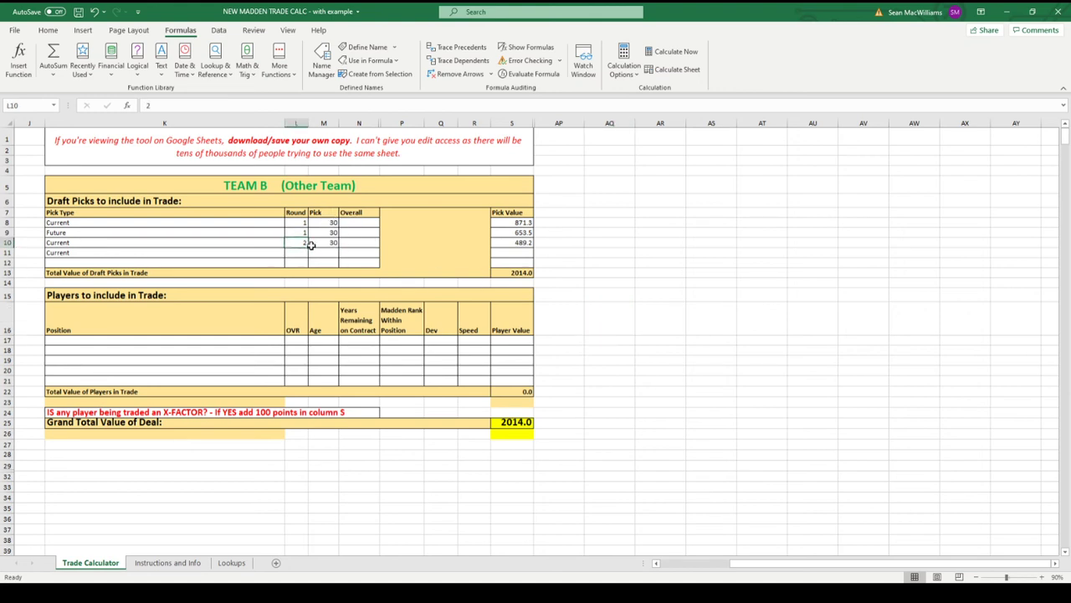
key("Delete")
left_click(599, 285)
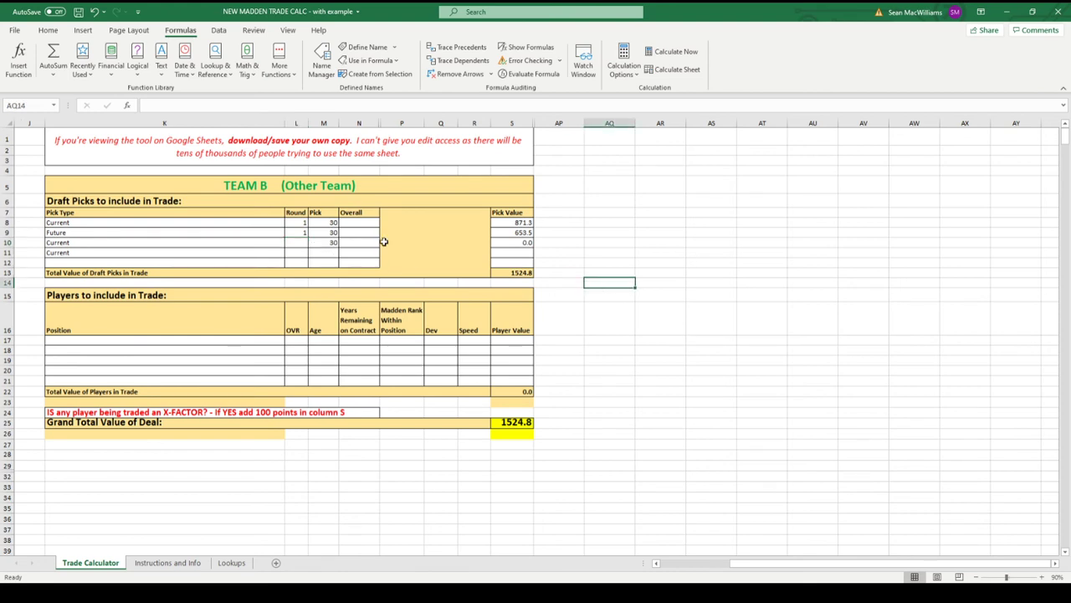
left_click(303, 242)
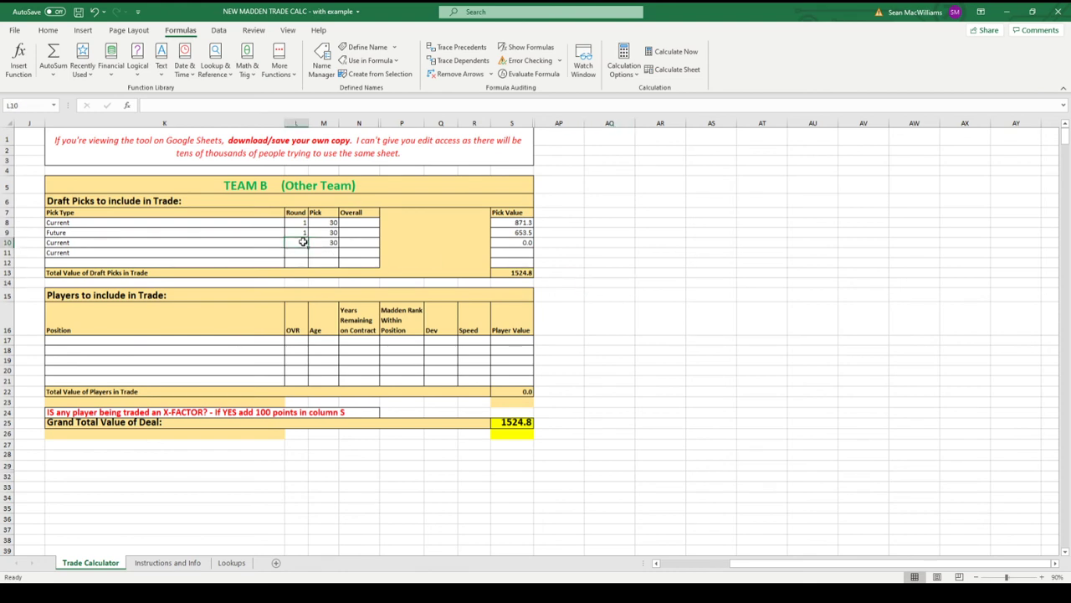
type("2")
key("Return")
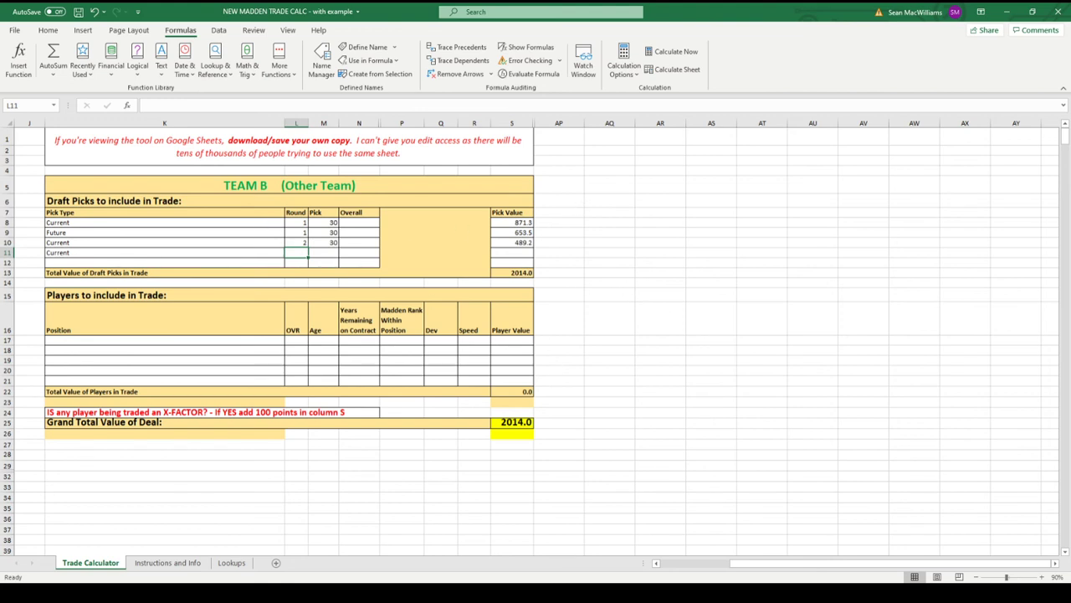
- Examine the pick value of Team B's third draft pick and select the X-Factor row across both teams
left_click_drag(785, 554, 767, 519)
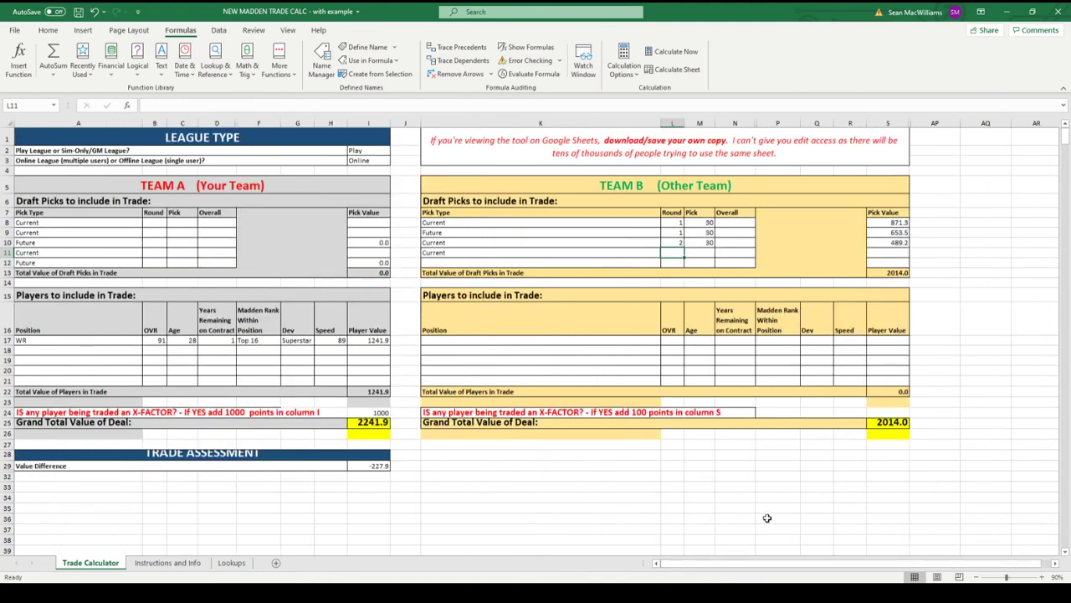
left_click(904, 241)
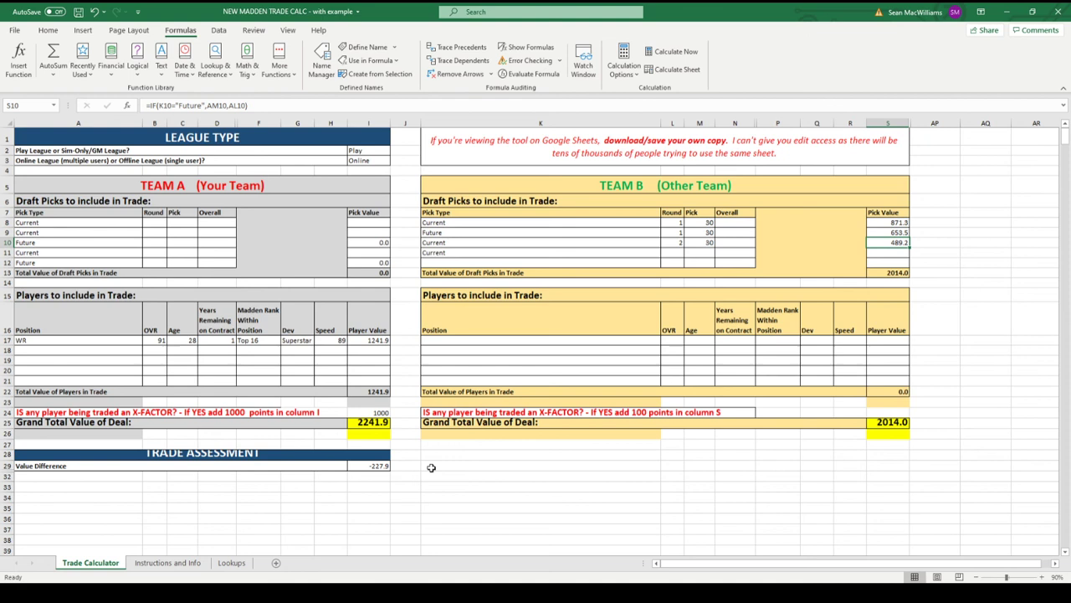
left_click(6, 412)
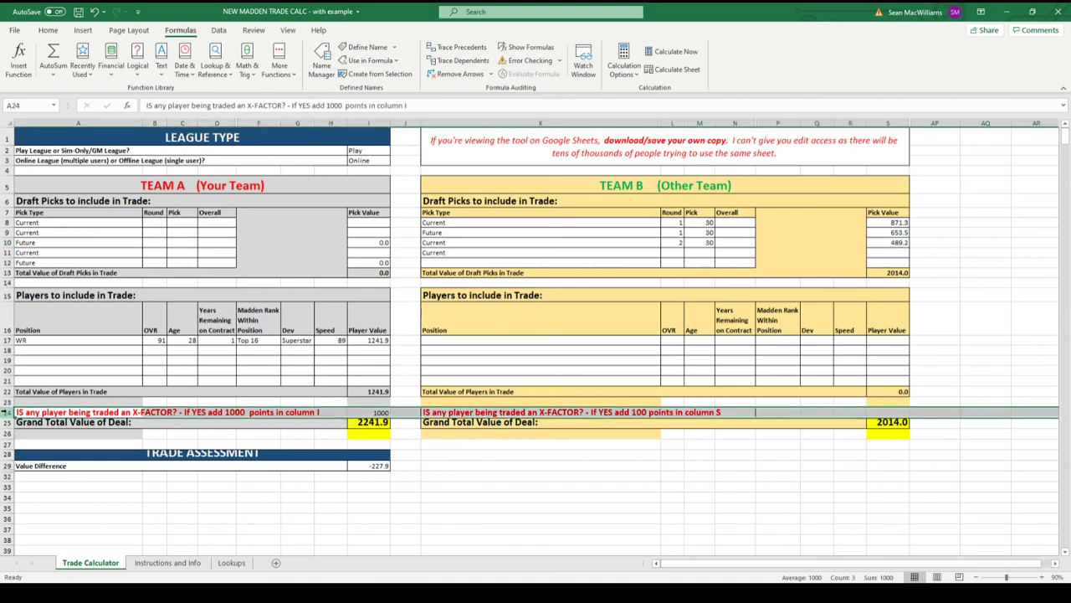